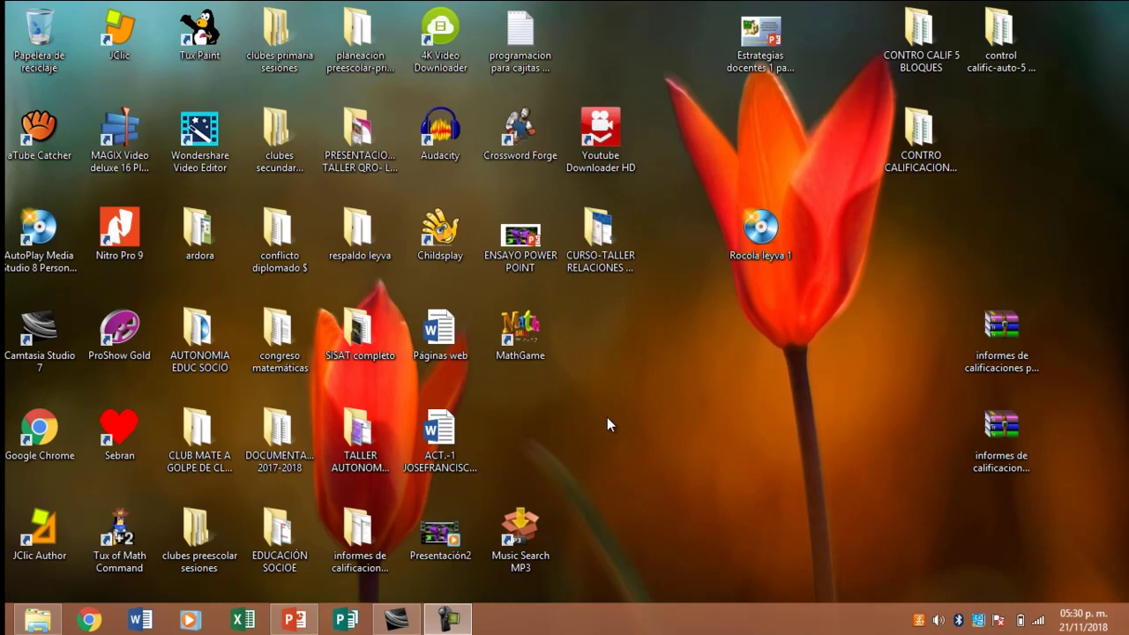
# Step: Preview the three photo-strip slides as a slideshow, then open blank slide 4
pyautogui.click(294, 622)
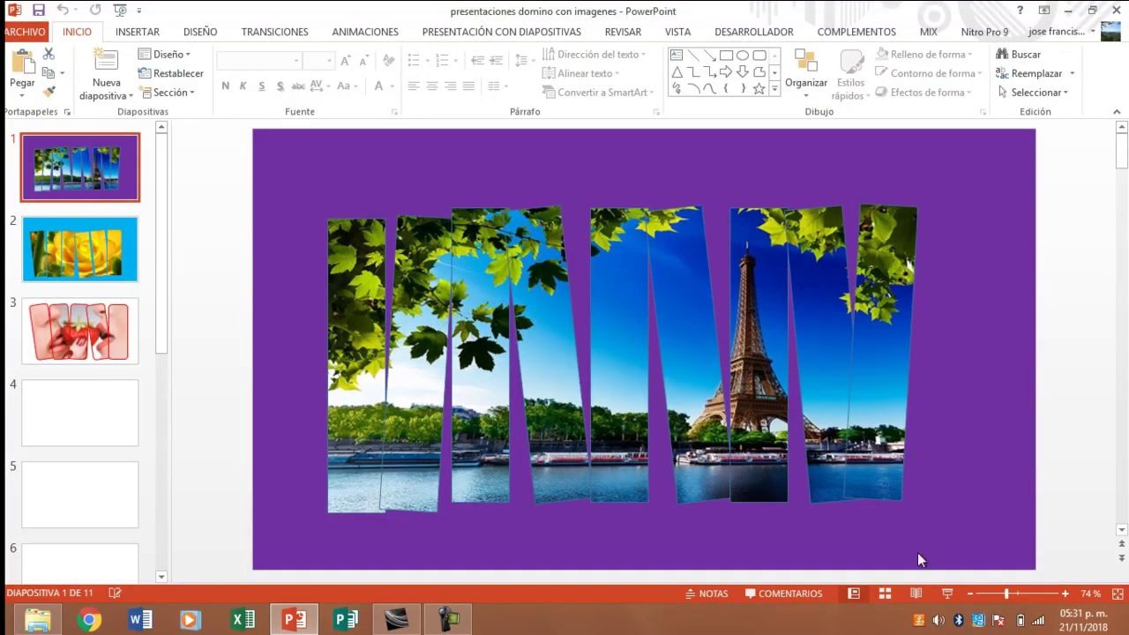
pyautogui.click(947, 594)
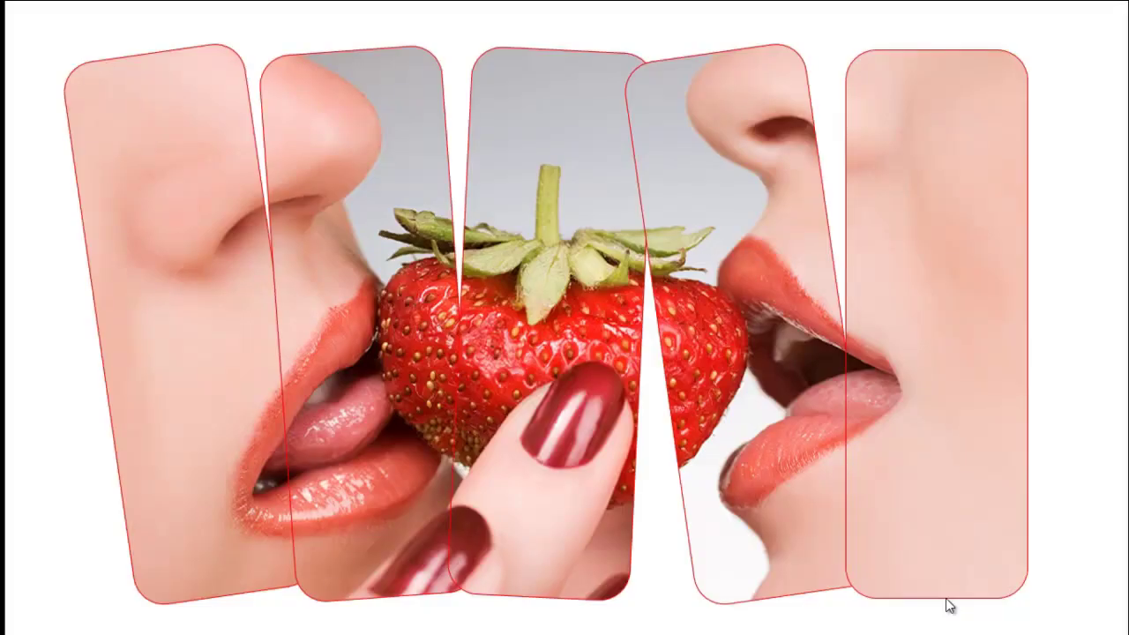
pyautogui.press('Escape')
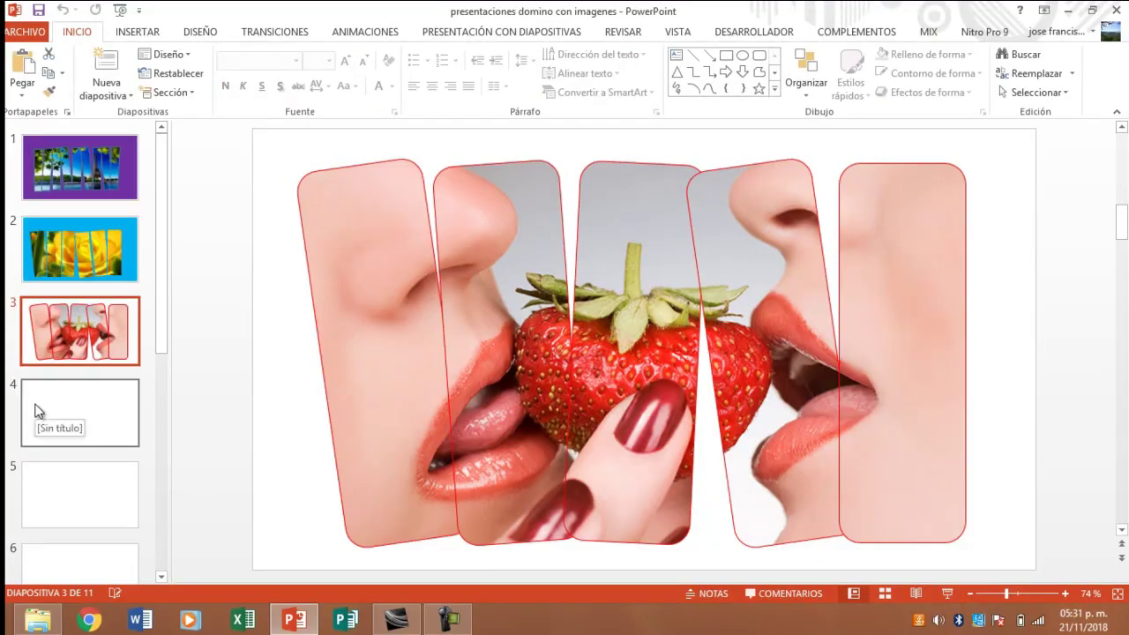
pyautogui.click(75, 418)
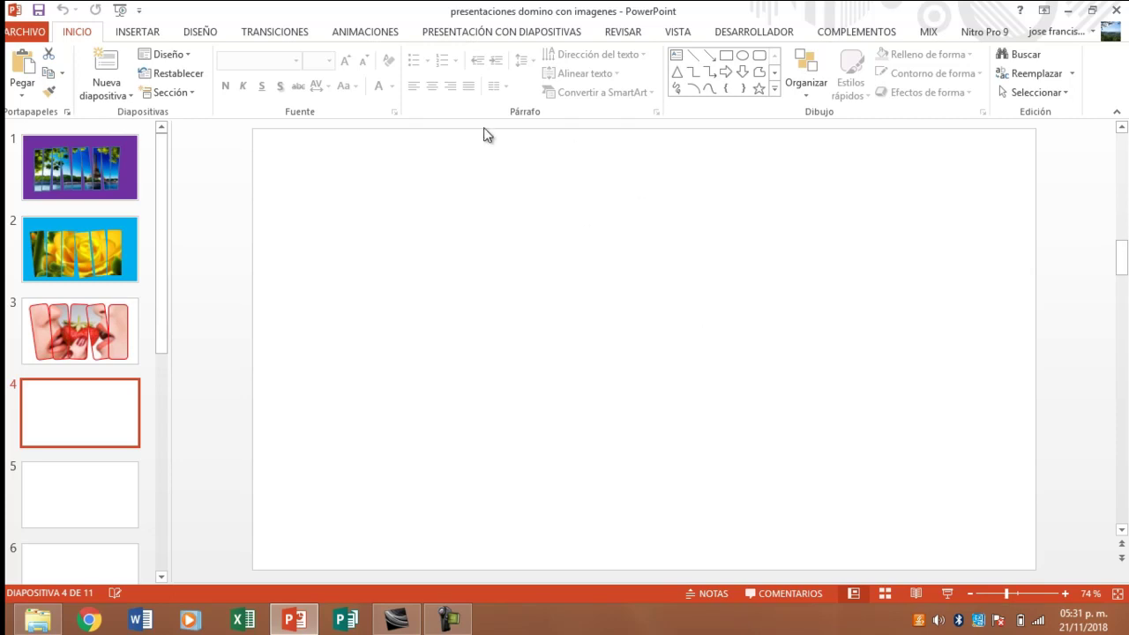
# Step: Give slide 4 a light blue linear gradient background with gradient stop 3 at 50%
pyautogui.rightClick(442, 211)
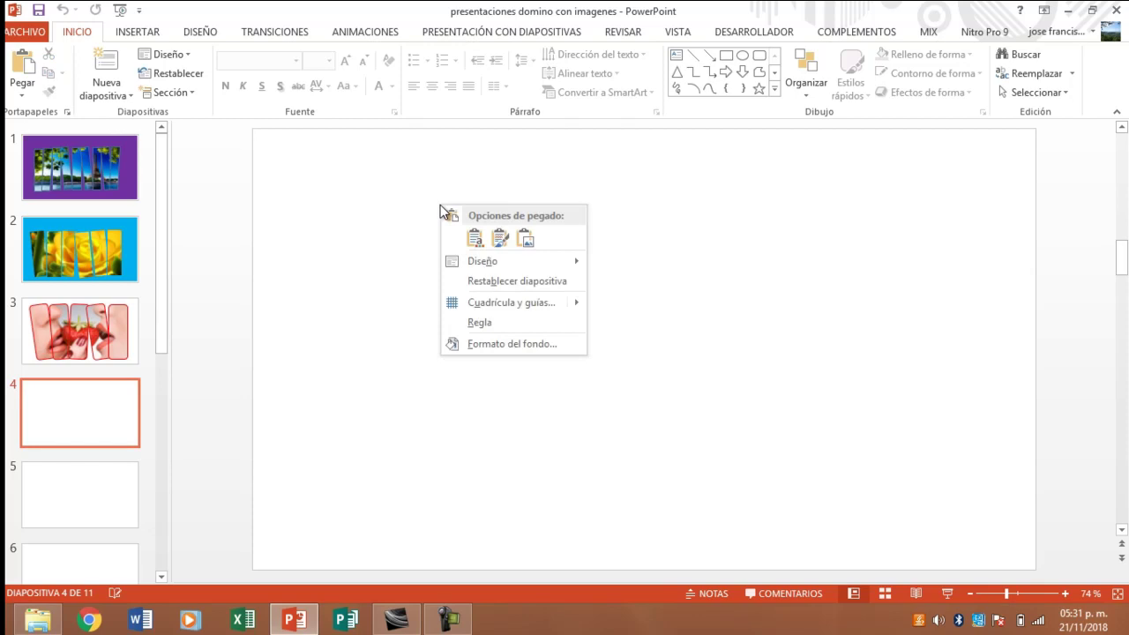
pyautogui.click(521, 344)
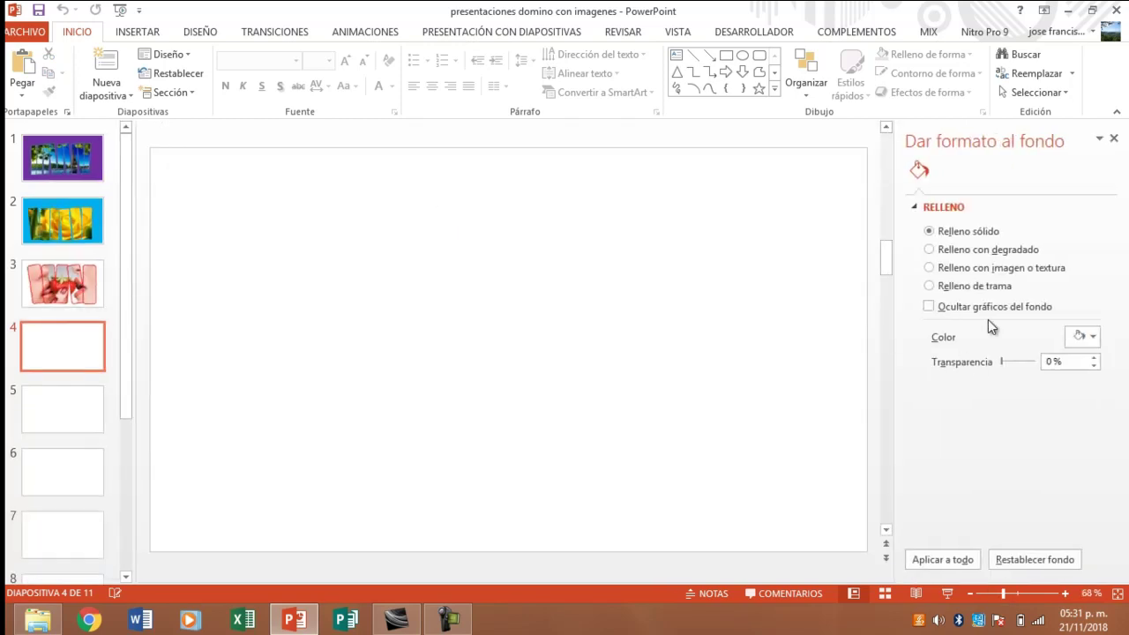
pyautogui.click(930, 251)
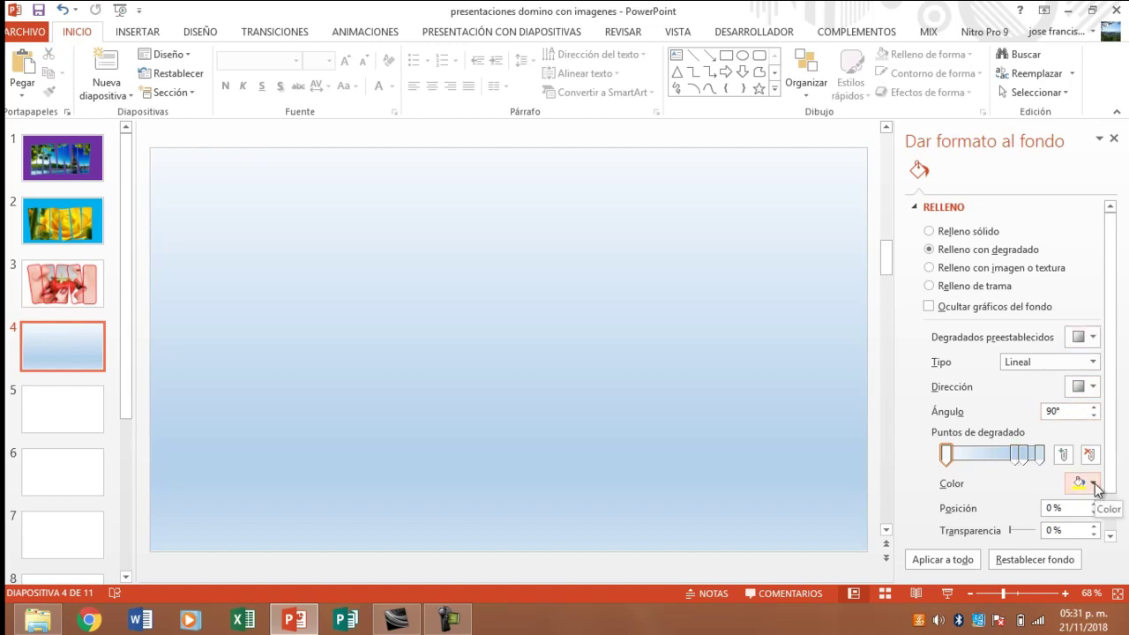
pyautogui.moveTo(1020, 454)
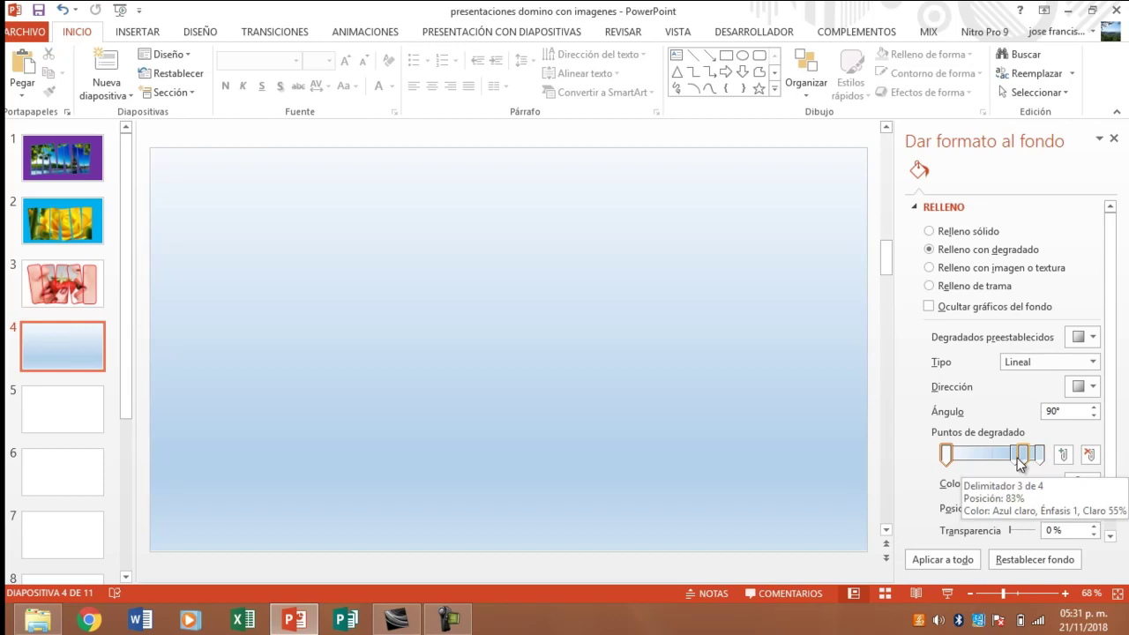
pyautogui.moveTo(1018, 455); pyautogui.dragTo(991, 455)
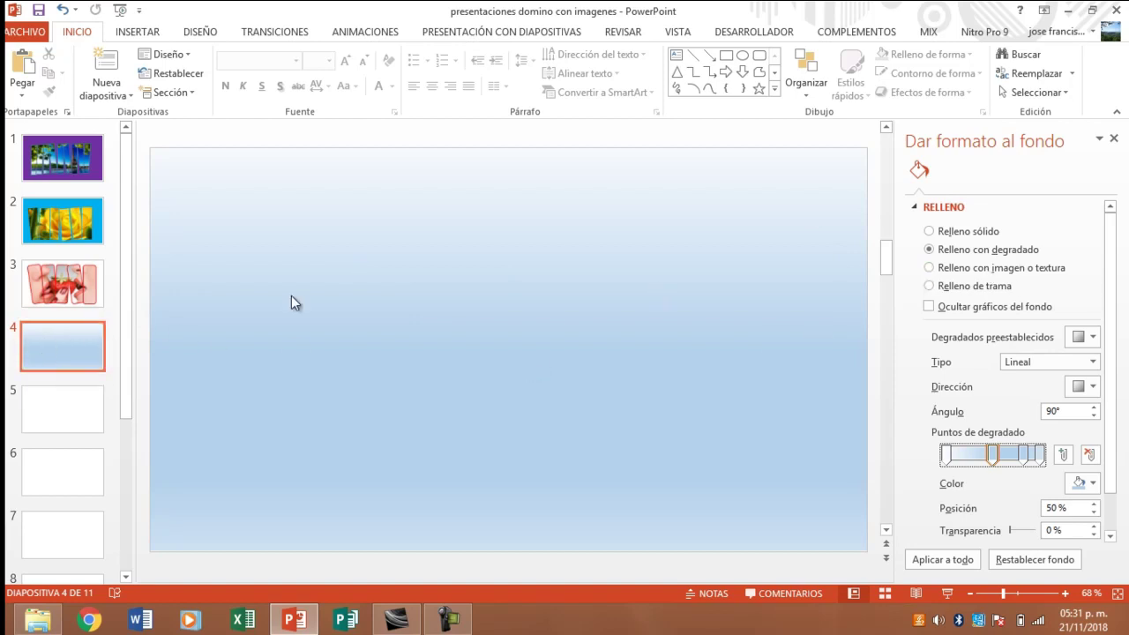
pyautogui.click(150, 35)
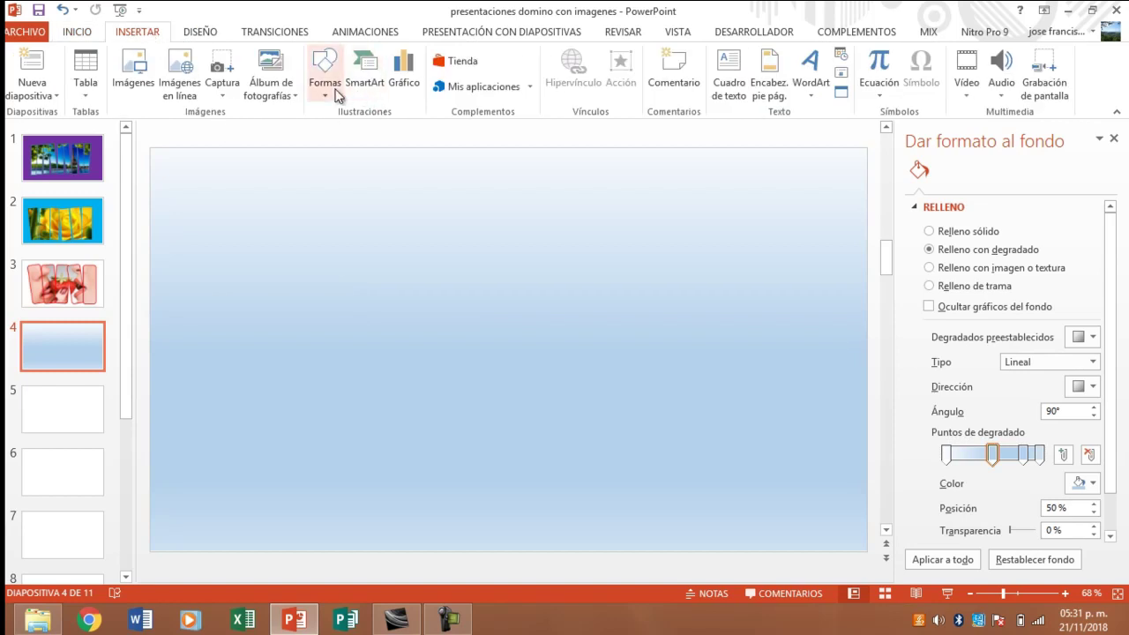
# Step: Draw a tall 15.44 cm by 7 cm blue rectangle on the left of slide 4
pyautogui.click(333, 93)
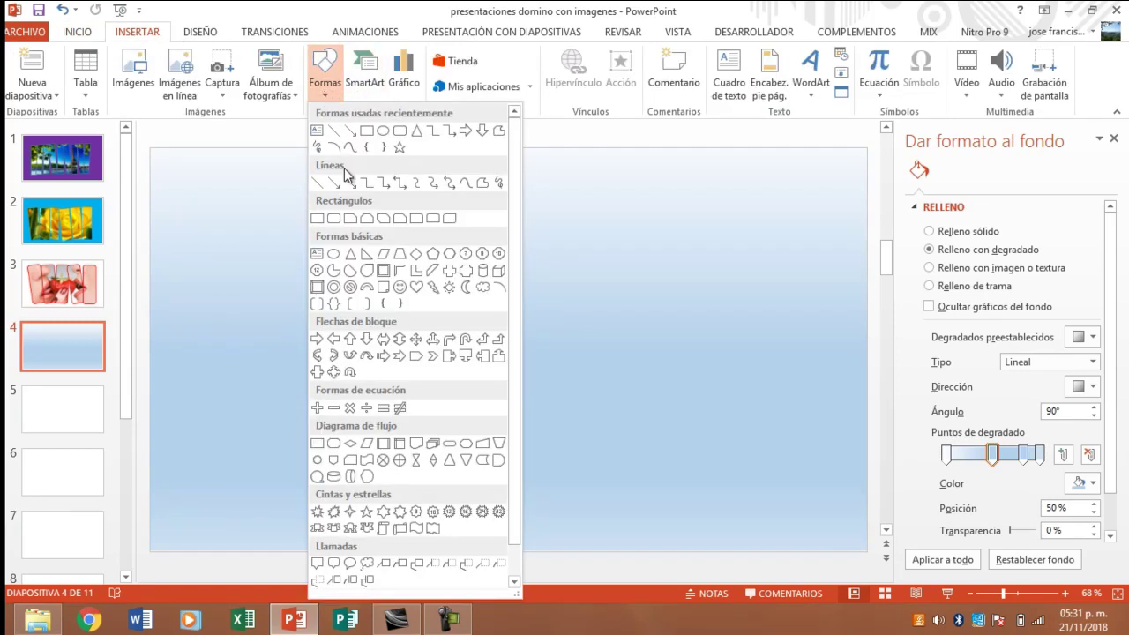
pyautogui.click(366, 147)
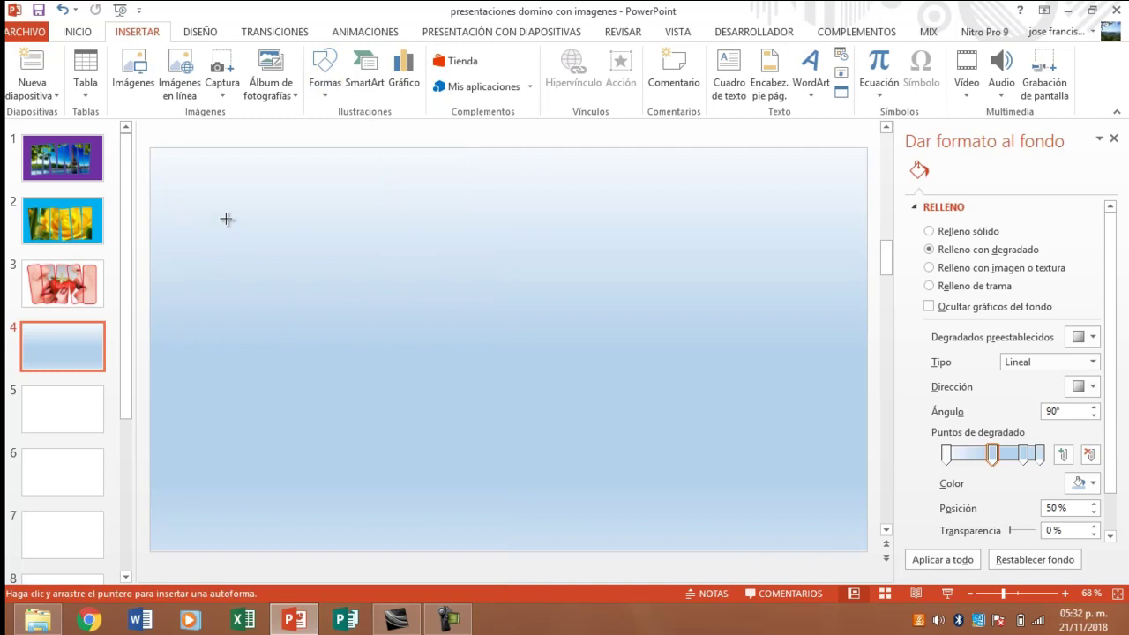
pyautogui.moveTo(201, 206); pyautogui.dragTo(350, 532)
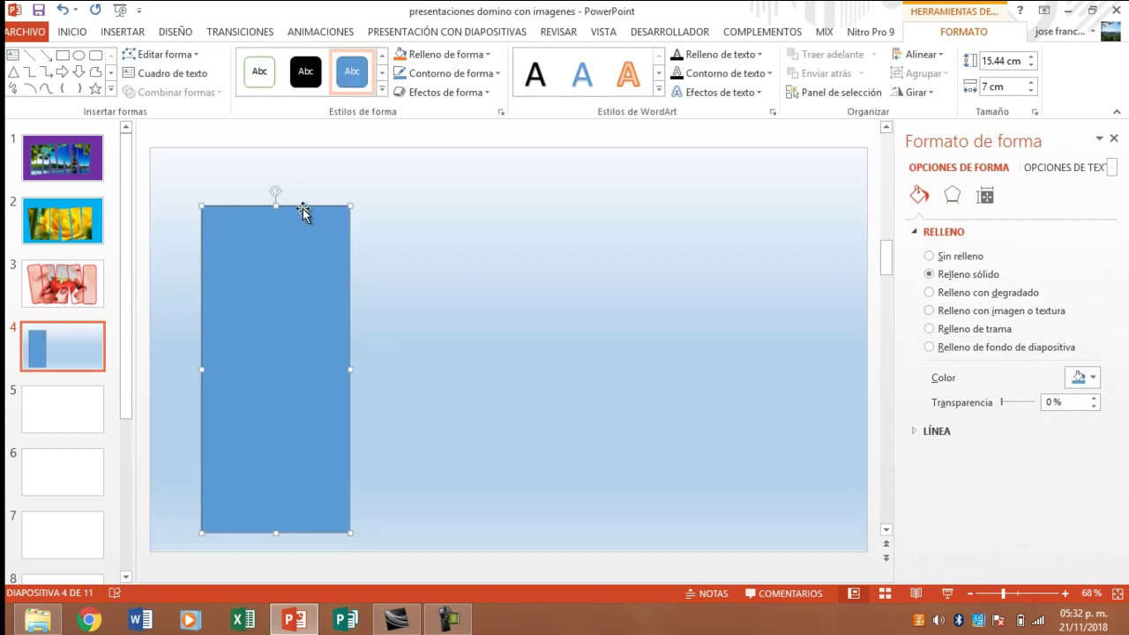
# Step: Copy the blue rectangle and paste it four times for five stacked rectangles
pyautogui.rightClick(304, 222)
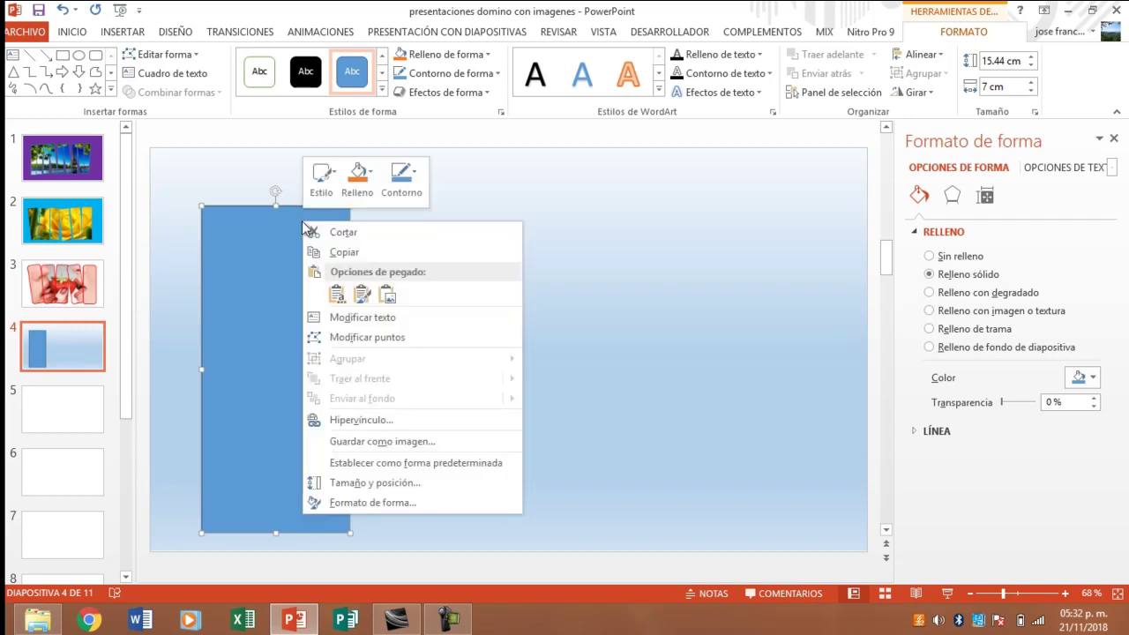
pyautogui.click(341, 252)
pyautogui.rightClick(391, 263)
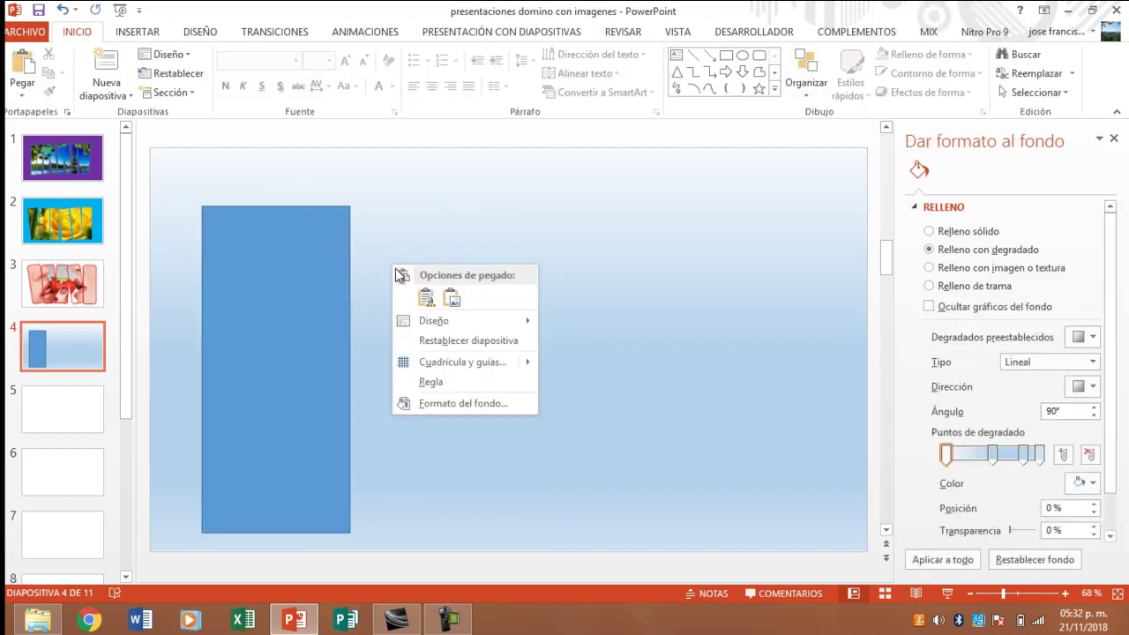
pyautogui.click(423, 297)
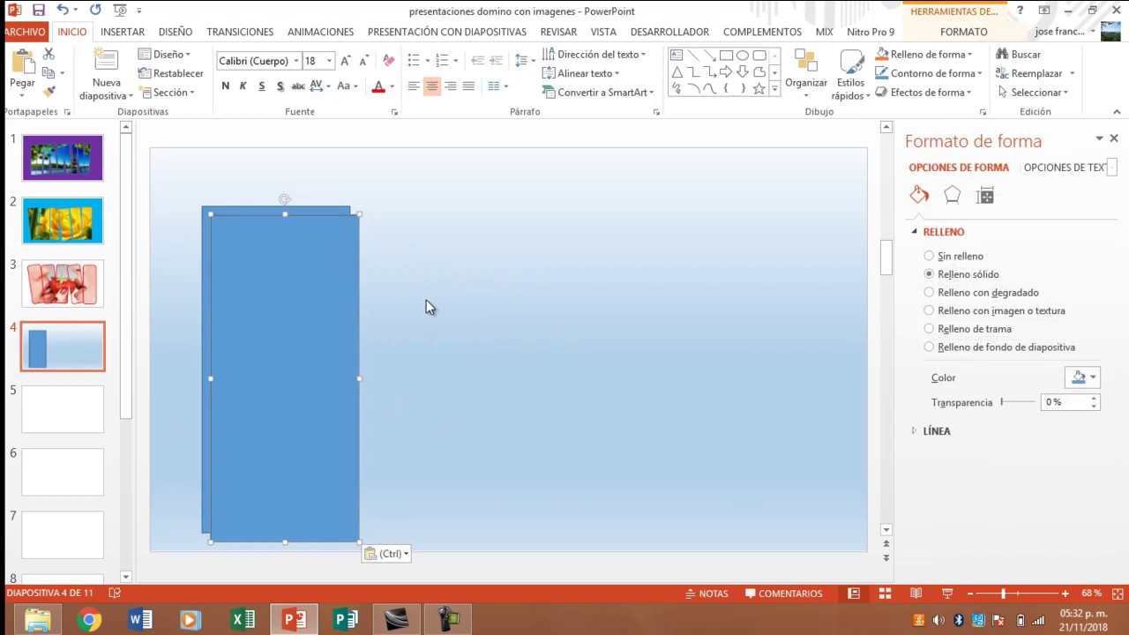
pyautogui.rightClick(426, 300)
pyautogui.click(459, 333)
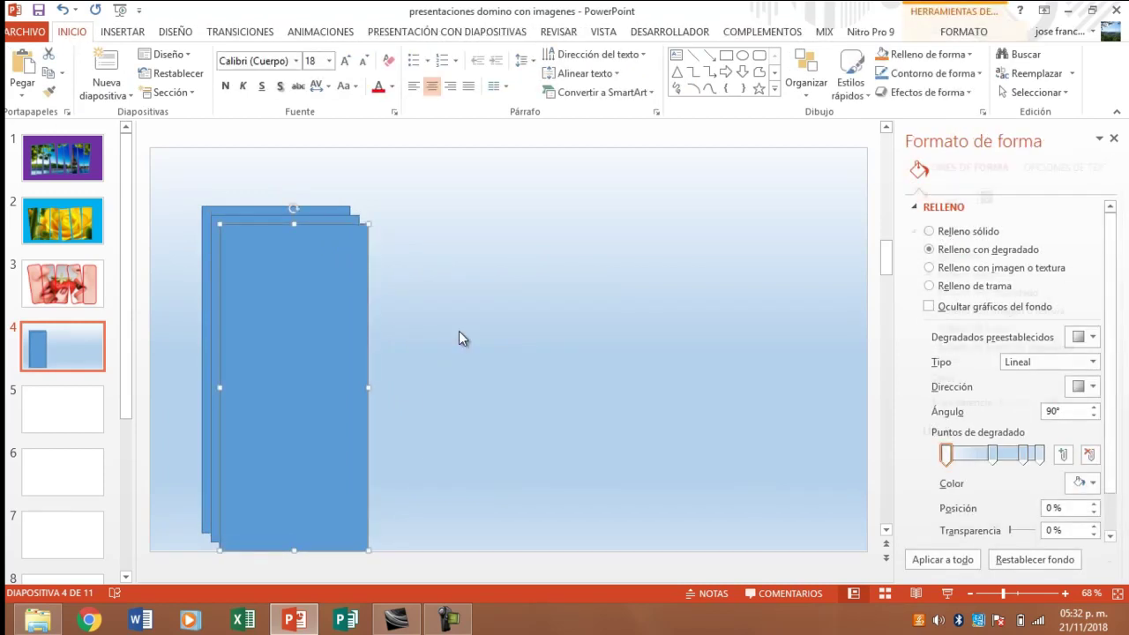
pyautogui.rightClick(452, 278)
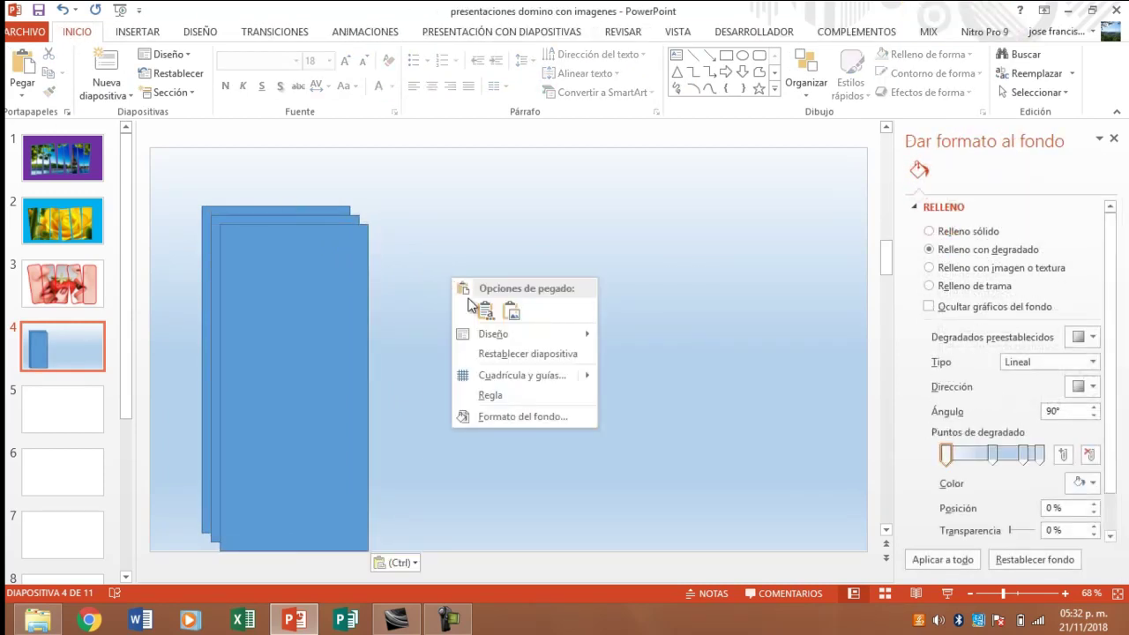
pyautogui.click(480, 309)
pyautogui.rightClick(447, 300)
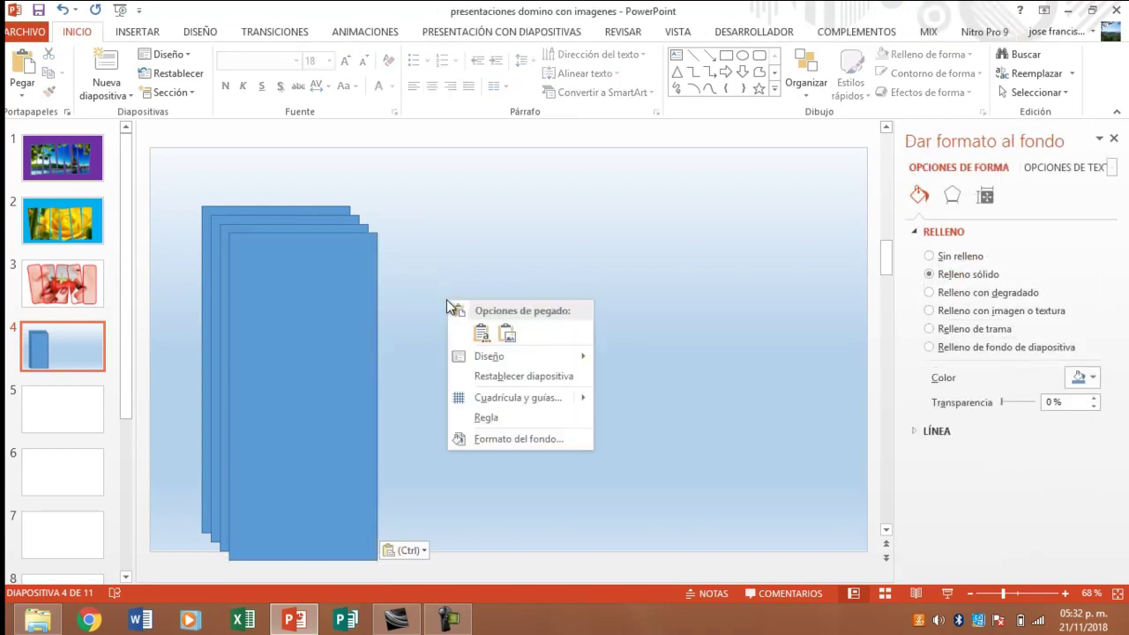
pyautogui.click(481, 332)
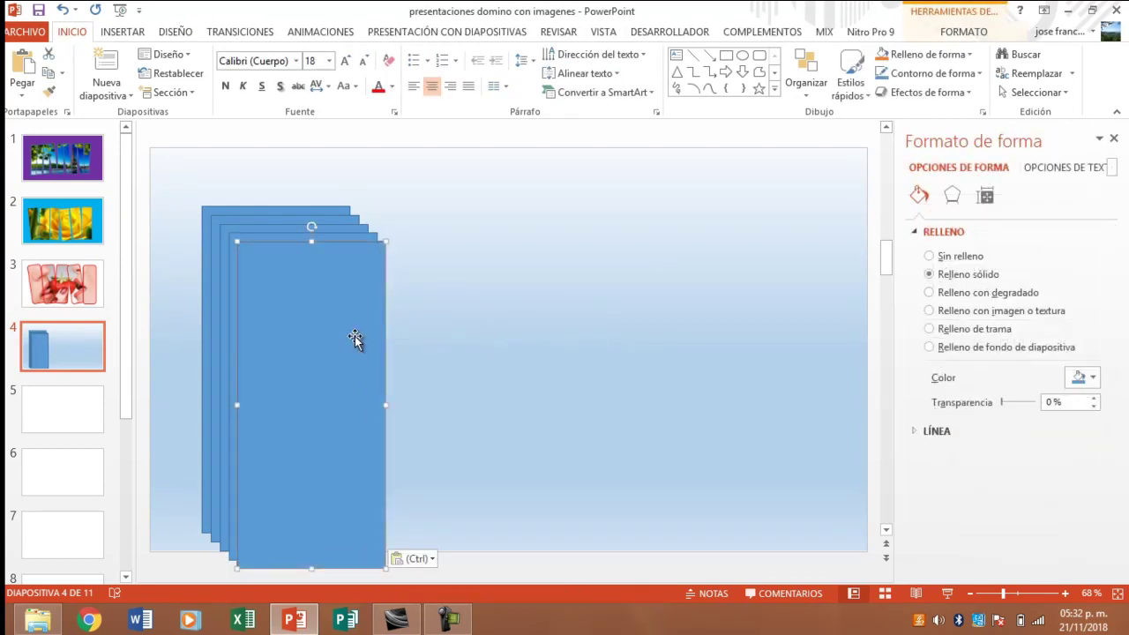
# Step: Spread the five rectangles into an evenly spaced row and tilt the leftmost slightly
pyautogui.moveTo(353, 332)
pyautogui.mouseDown()
pyautogui.moveTo(655, 264)
pyautogui.moveTo(813, 297)
pyautogui.mouseUp()
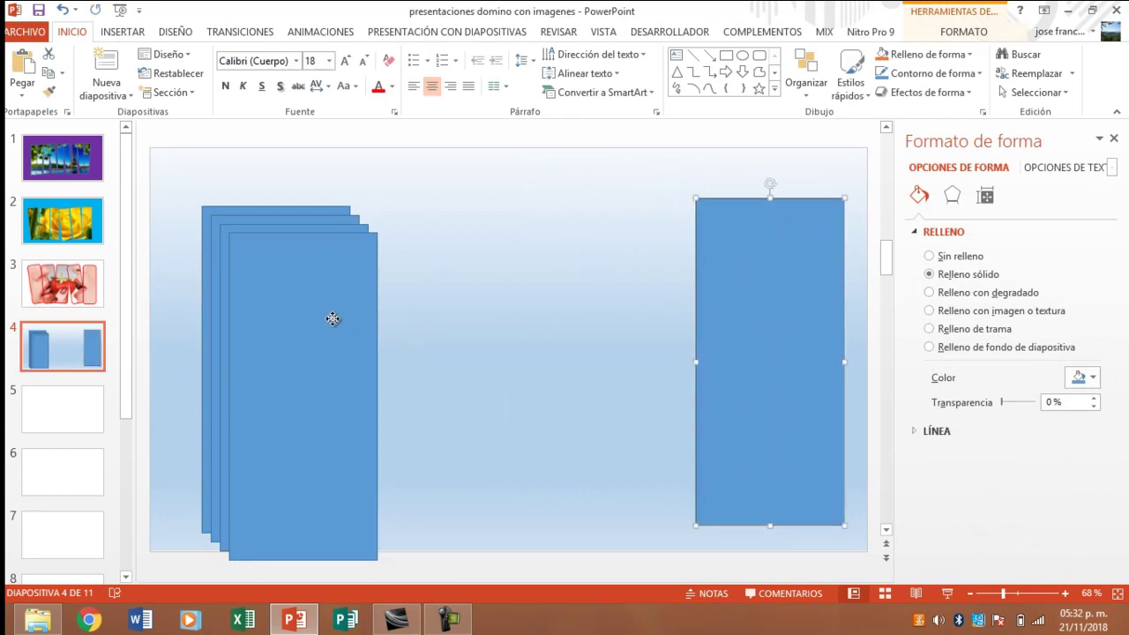
pyautogui.moveTo(332, 318)
pyautogui.mouseDown()
pyautogui.moveTo(651, 290)
pyautogui.moveTo(642, 281)
pyautogui.mouseUp()
pyautogui.moveTo(346, 318); pyautogui.dragTo(505, 298)
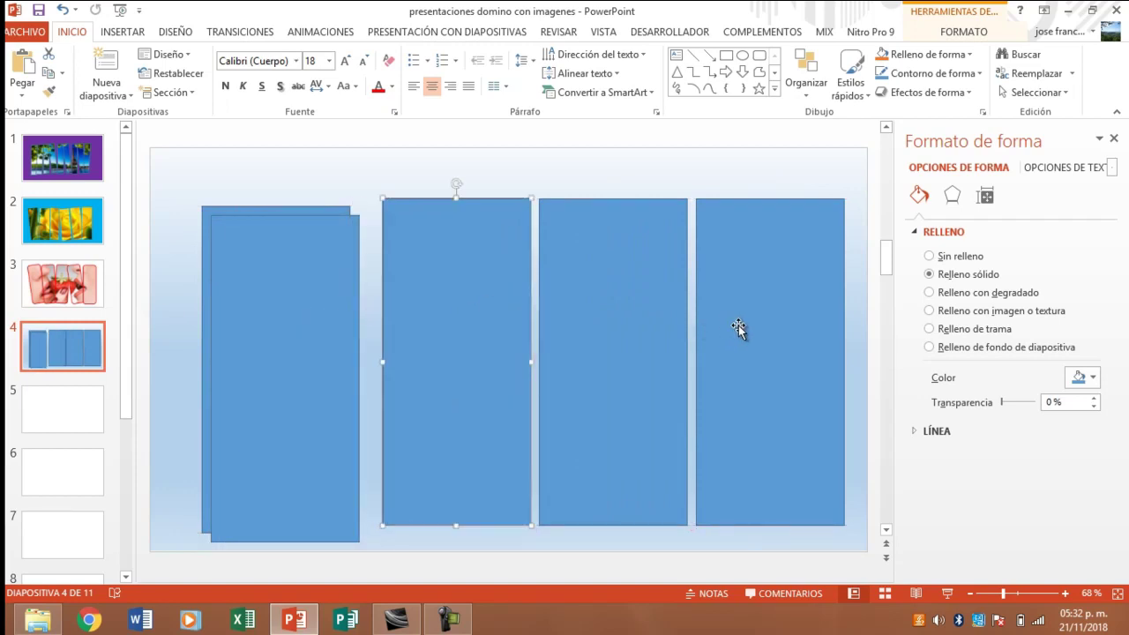
pyautogui.moveTo(738, 327); pyautogui.dragTo(751, 323)
pyautogui.moveTo(642, 334); pyautogui.dragTo(652, 335)
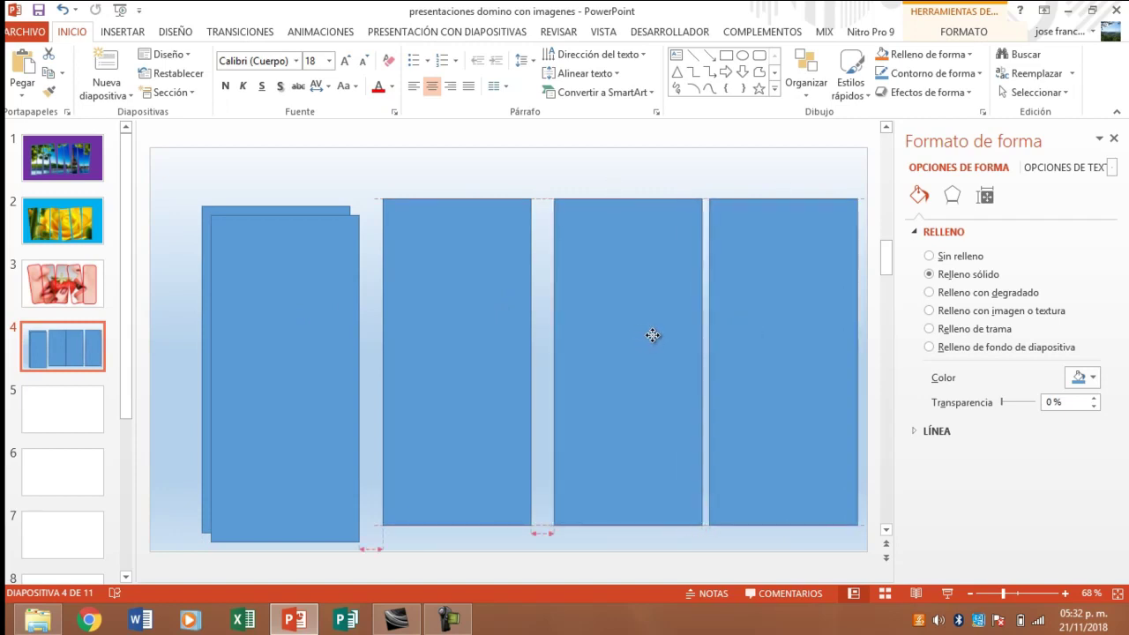
pyautogui.moveTo(492, 353); pyautogui.dragTo(503, 349)
pyautogui.moveTo(295, 371); pyautogui.dragTo(324, 371)
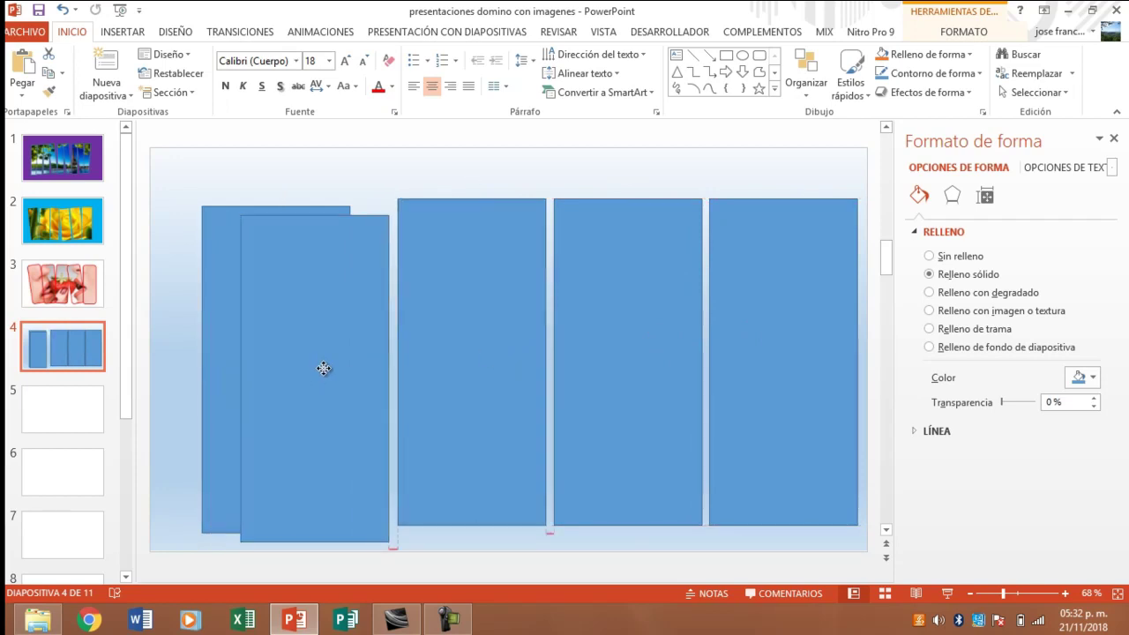
pyautogui.moveTo(221, 342); pyautogui.dragTo(184, 333)
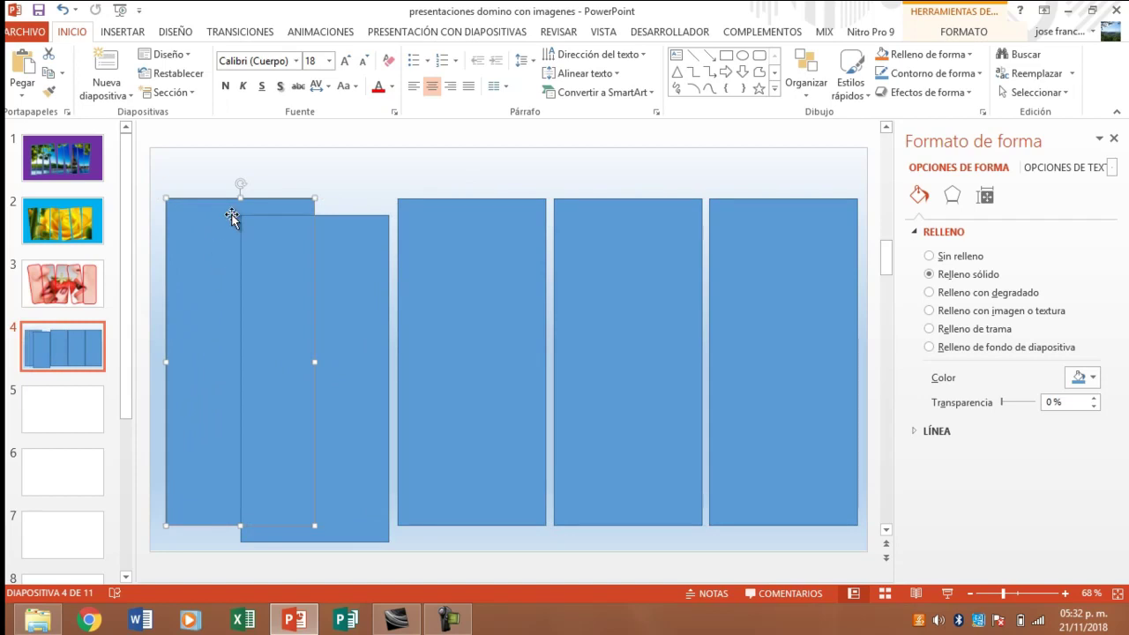
pyautogui.moveTo(240, 183); pyautogui.dragTo(227, 182)
# Step: Reposition and tilt the second through fifth rectangles in alternating domino directions
pyautogui.moveTo(353, 344); pyautogui.dragTo(361, 321)
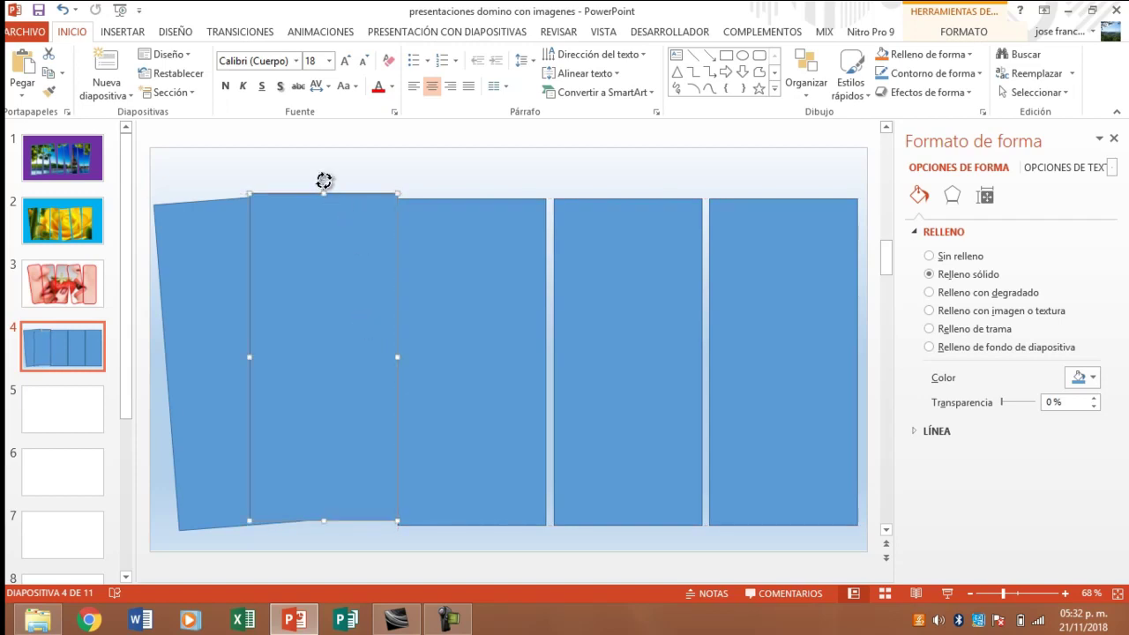
pyautogui.moveTo(323, 180); pyautogui.dragTo(308, 180)
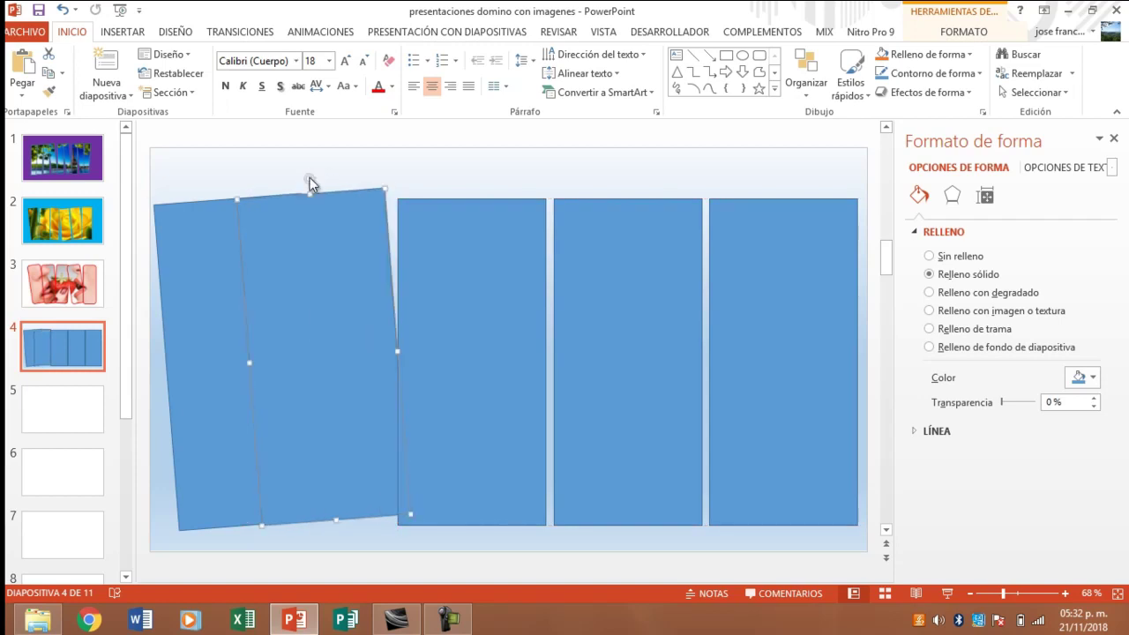
pyautogui.click(467, 285)
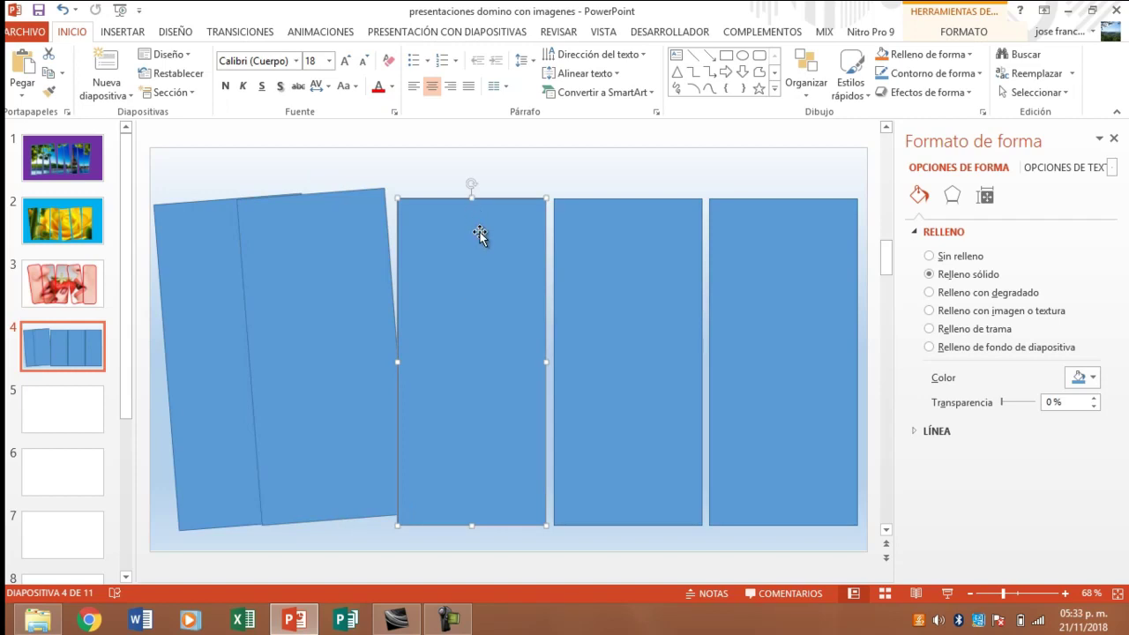
pyautogui.moveTo(470, 181); pyautogui.dragTo(442, 187)
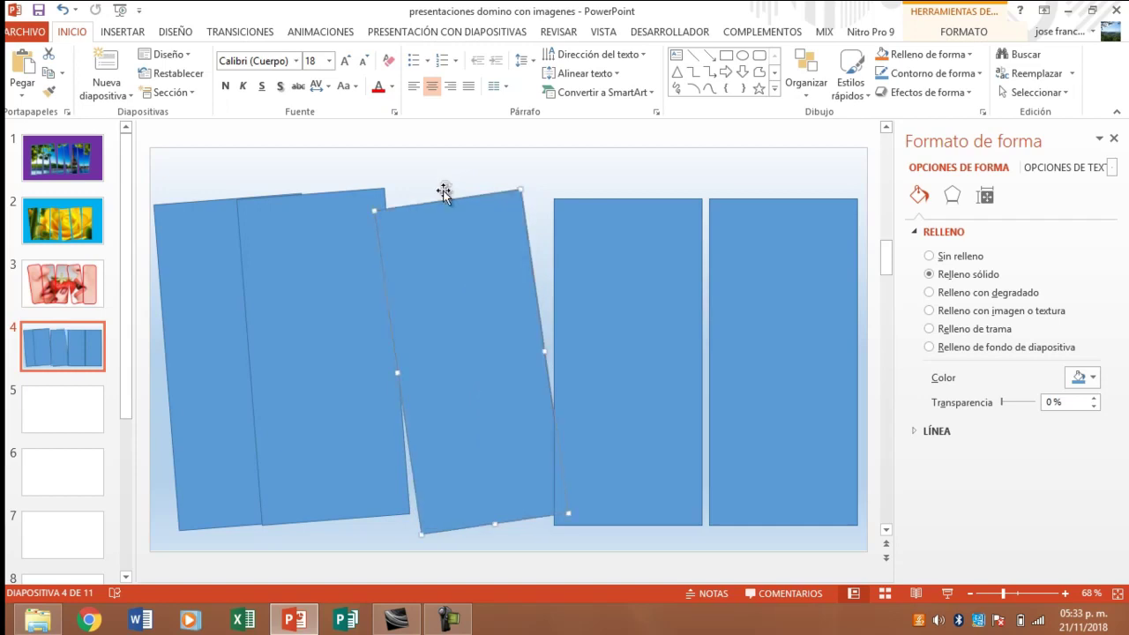
pyautogui.moveTo(456, 269); pyautogui.dragTo(454, 254)
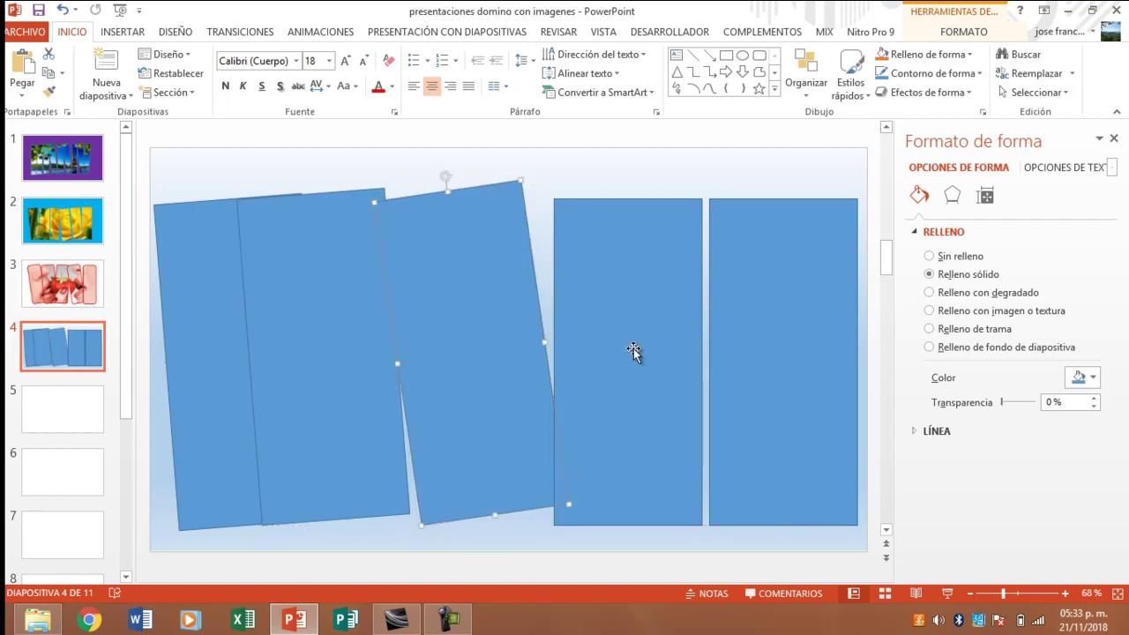
pyautogui.moveTo(636, 287); pyautogui.dragTo(636, 280)
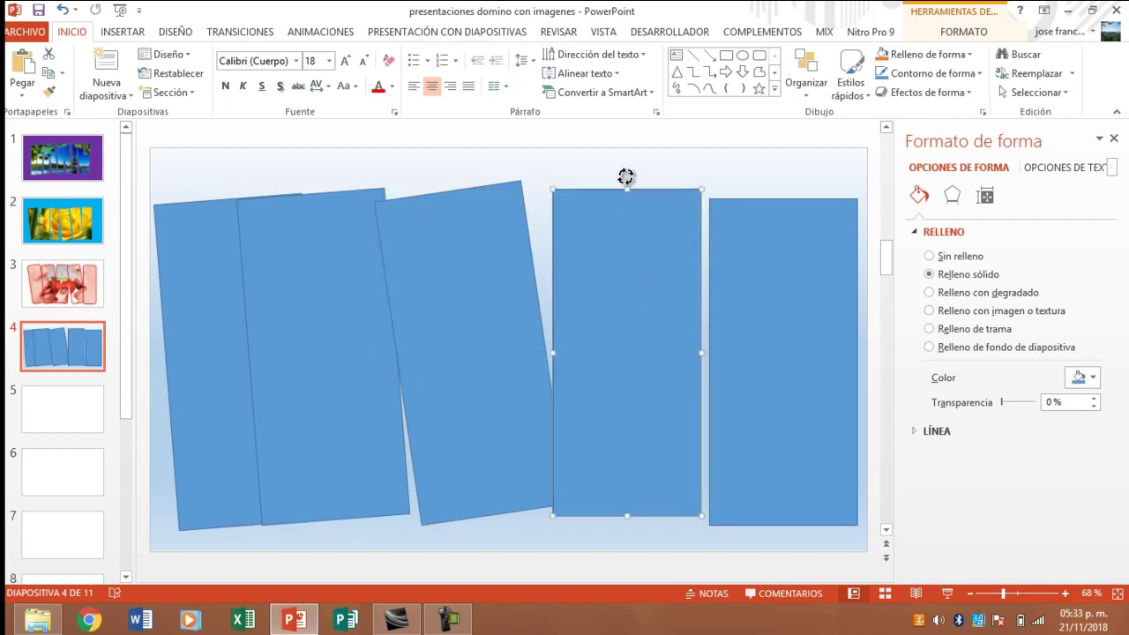
pyautogui.moveTo(625, 176); pyautogui.dragTo(606, 176)
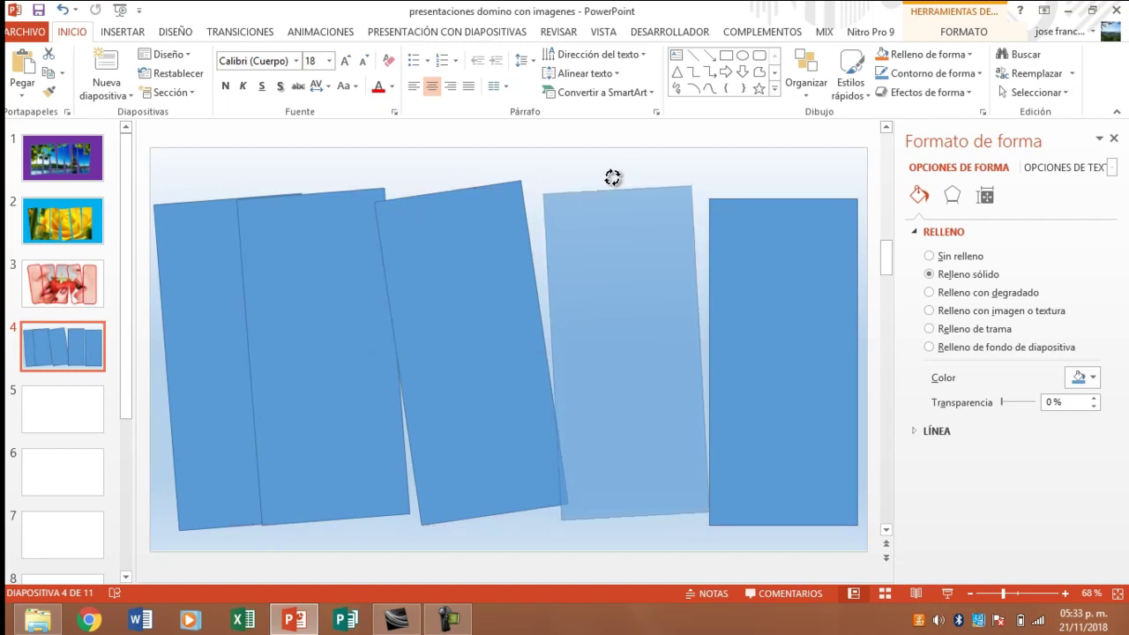
pyautogui.click(773, 294)
pyautogui.moveTo(792, 236); pyautogui.dragTo(788, 227)
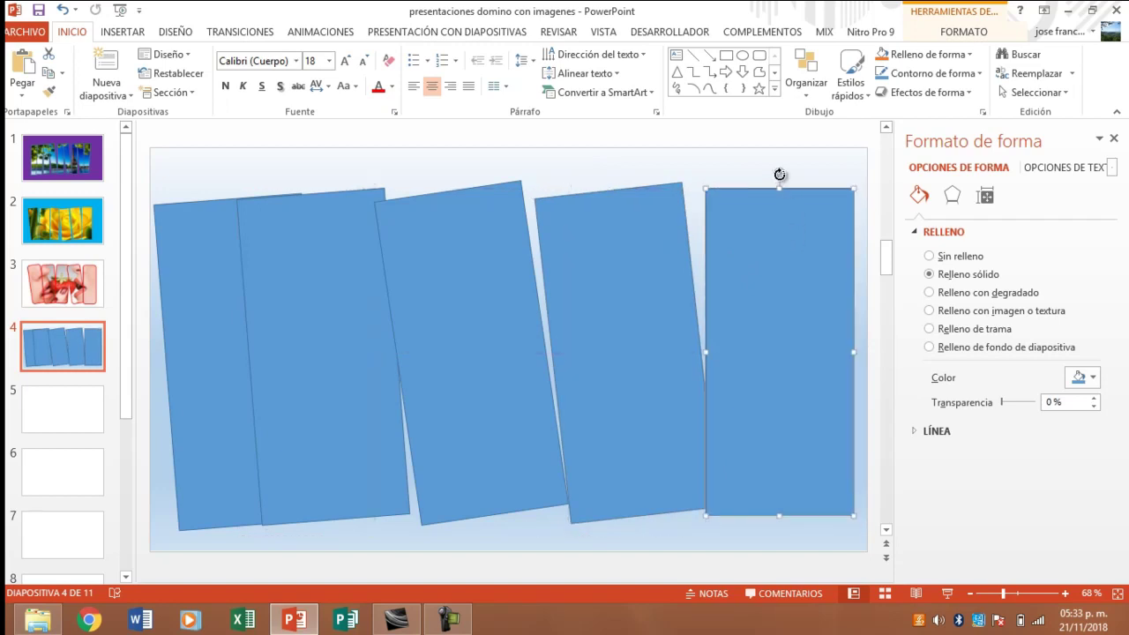
pyautogui.moveTo(779, 175); pyautogui.dragTo(771, 176)
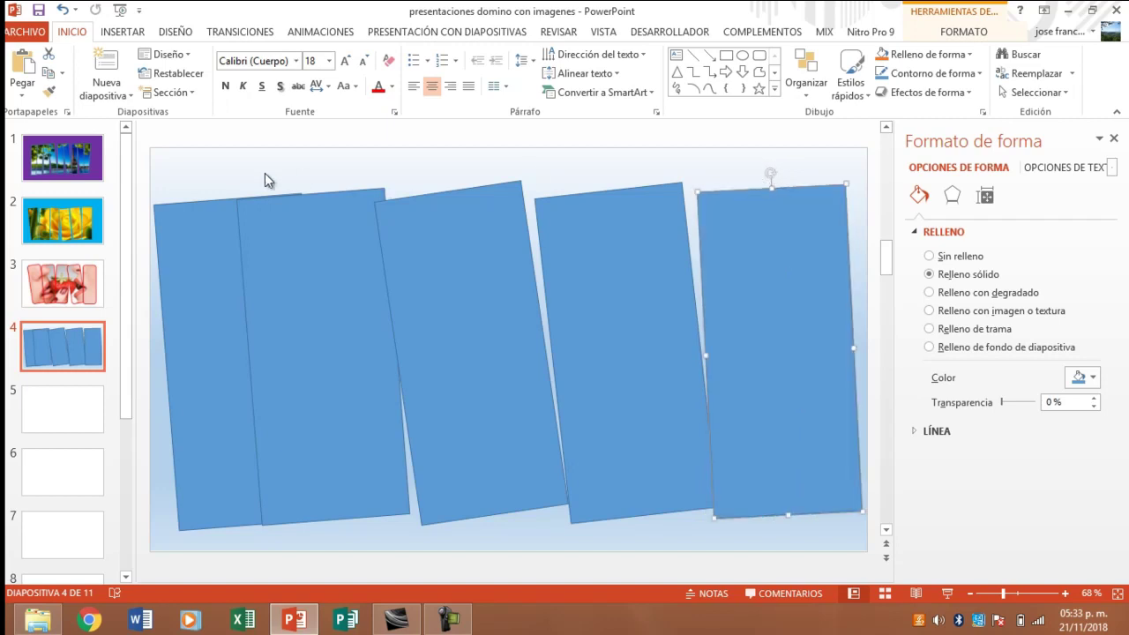
# Step: Turn the second and fourth rectangles back toward upright and slide the fifth against the fourth
pyautogui.click(319, 251)
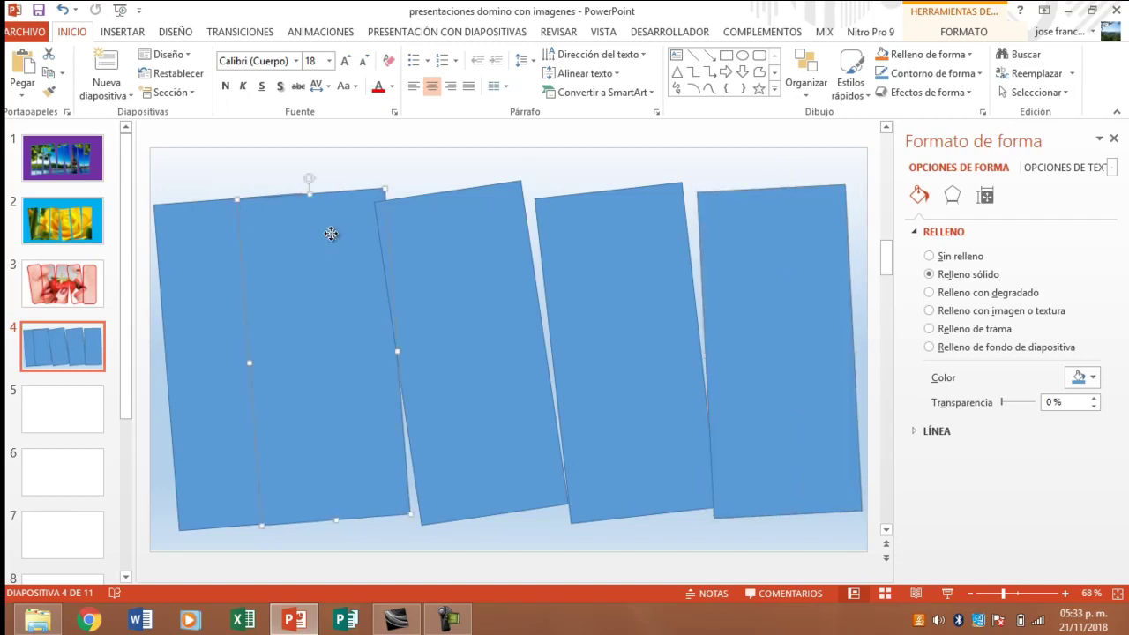
pyautogui.moveTo(311, 179); pyautogui.dragTo(325, 179)
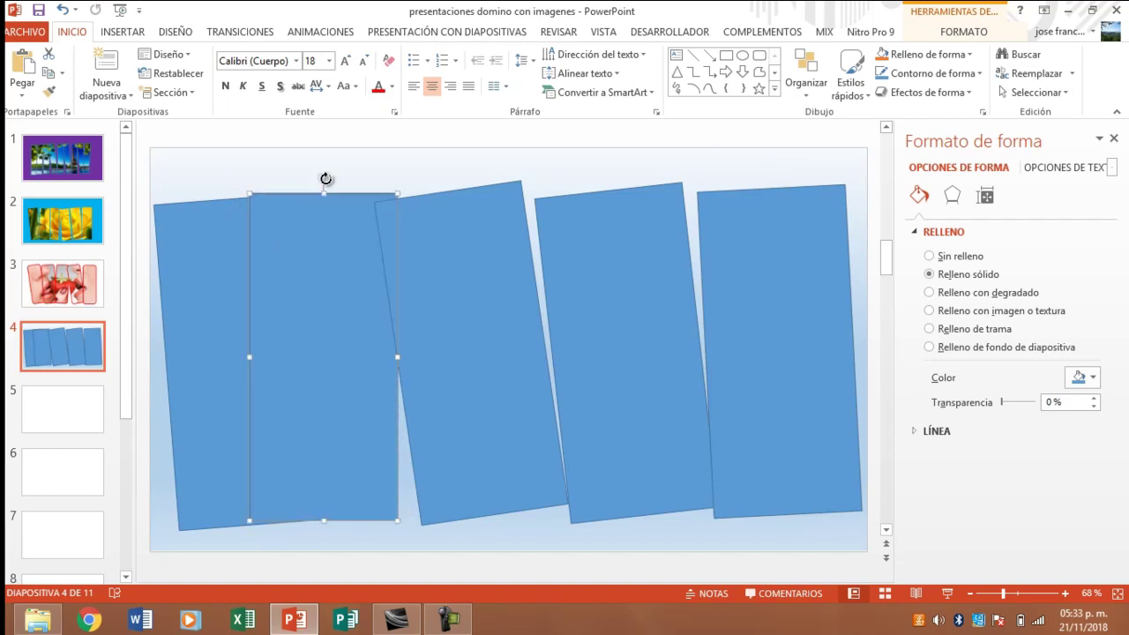
pyautogui.click(602, 239)
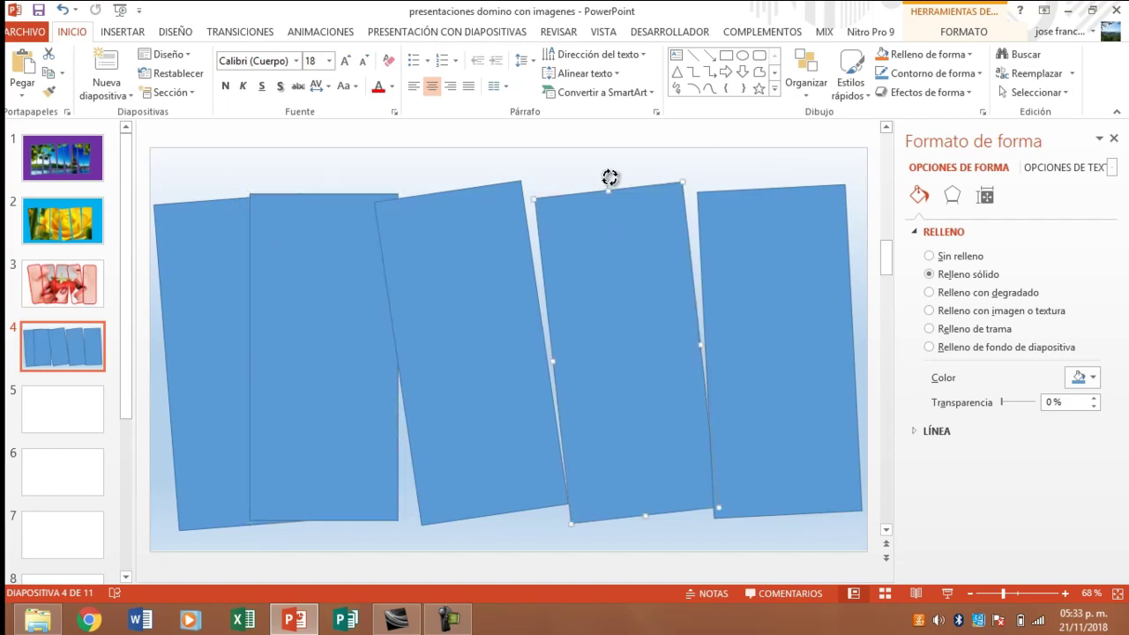
pyautogui.moveTo(610, 178)
pyautogui.mouseDown()
pyautogui.moveTo(633, 171)
pyautogui.moveTo(630, 252)
pyautogui.moveTo(614, 269)
pyautogui.mouseUp()
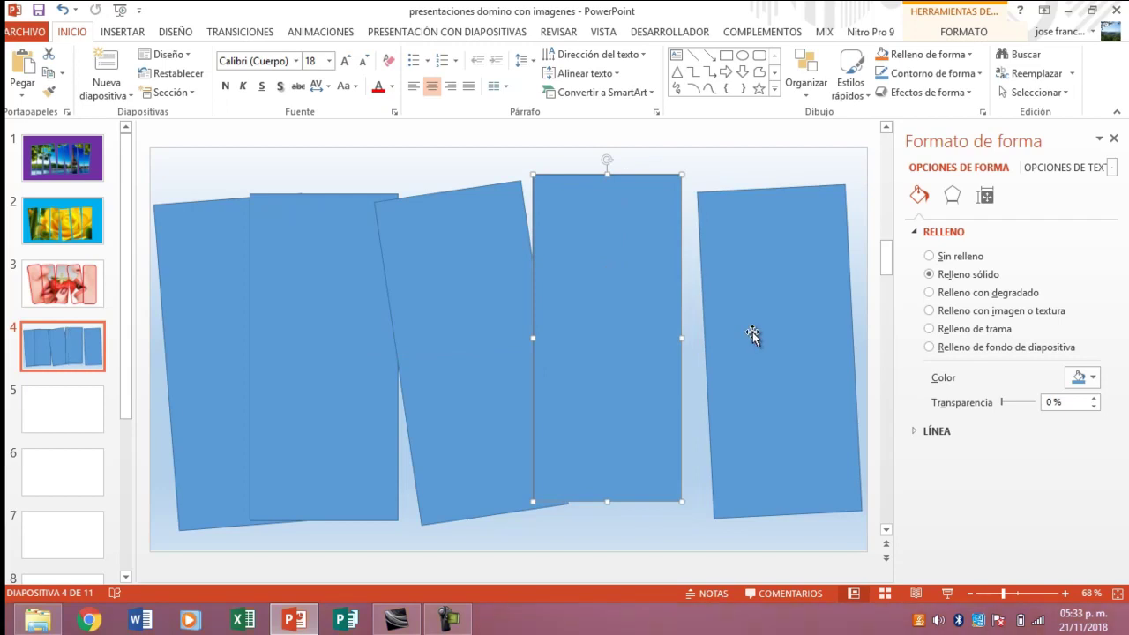
pyautogui.moveTo(753, 330)
pyautogui.mouseDown()
pyautogui.moveTo(734, 317)
pyautogui.moveTo(727, 326)
pyautogui.mouseUp()
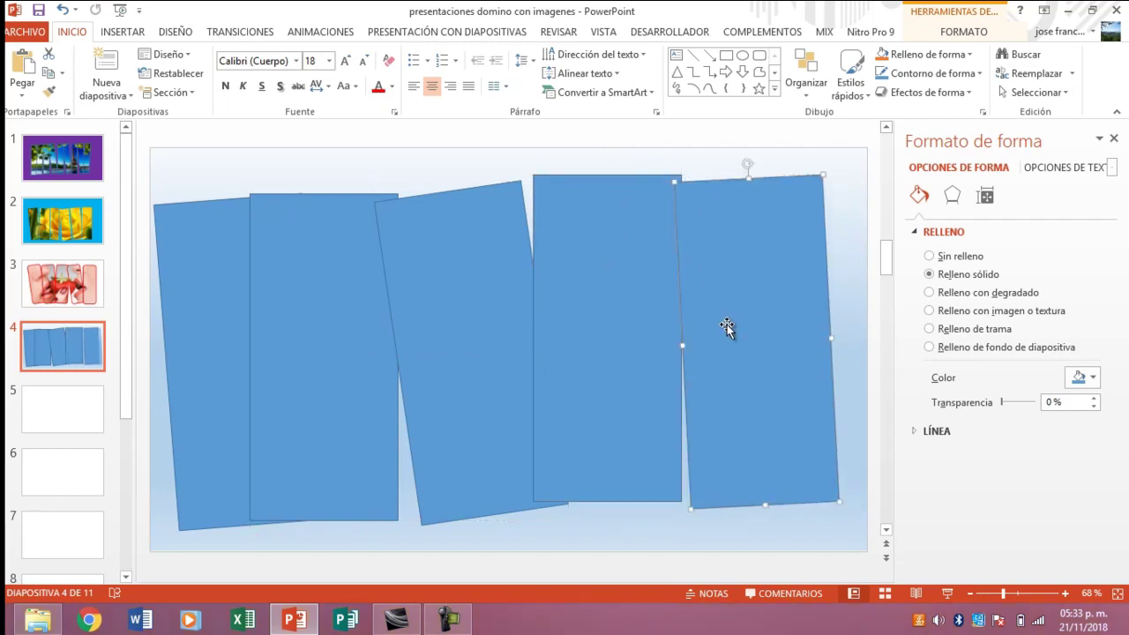
# Step: Nudge the leftmost rectangle right and marquee-select all five rectangles
pyautogui.click(159, 172)
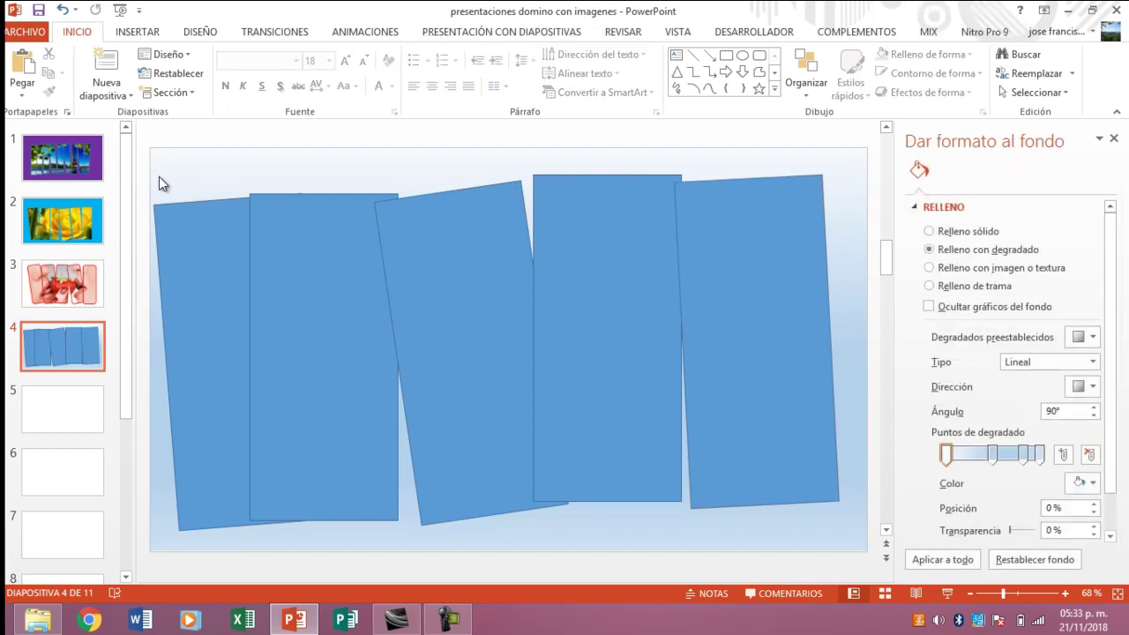
pyautogui.moveTo(158, 178)
pyautogui.mouseDown()
pyautogui.moveTo(336, 529)
pyautogui.moveTo(854, 533)
pyautogui.mouseUp()
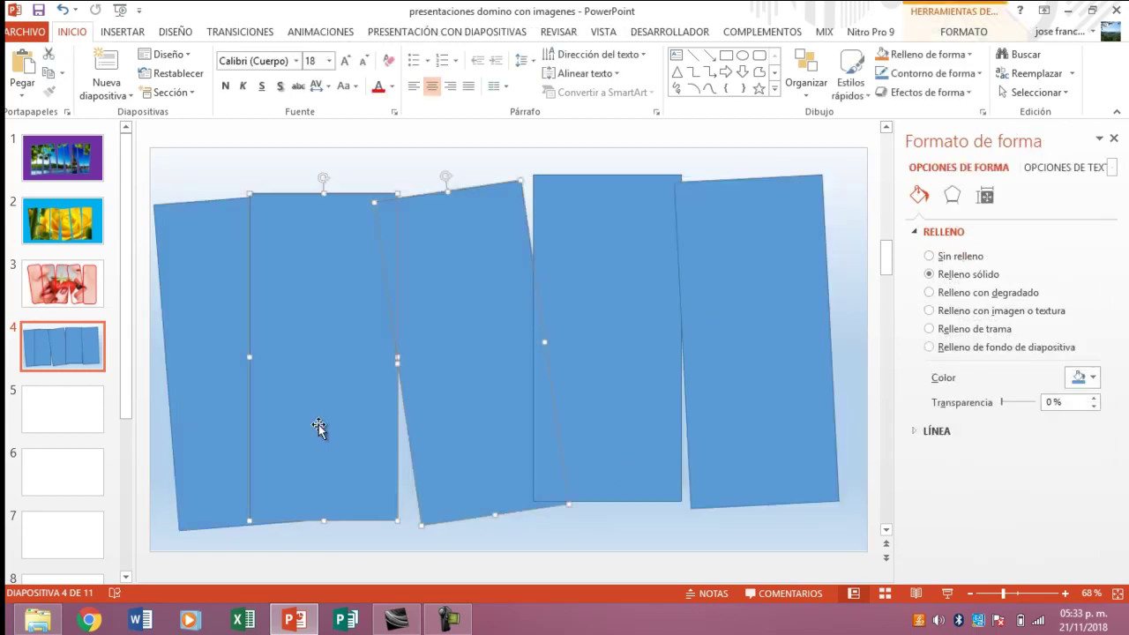
pyautogui.click(207, 291)
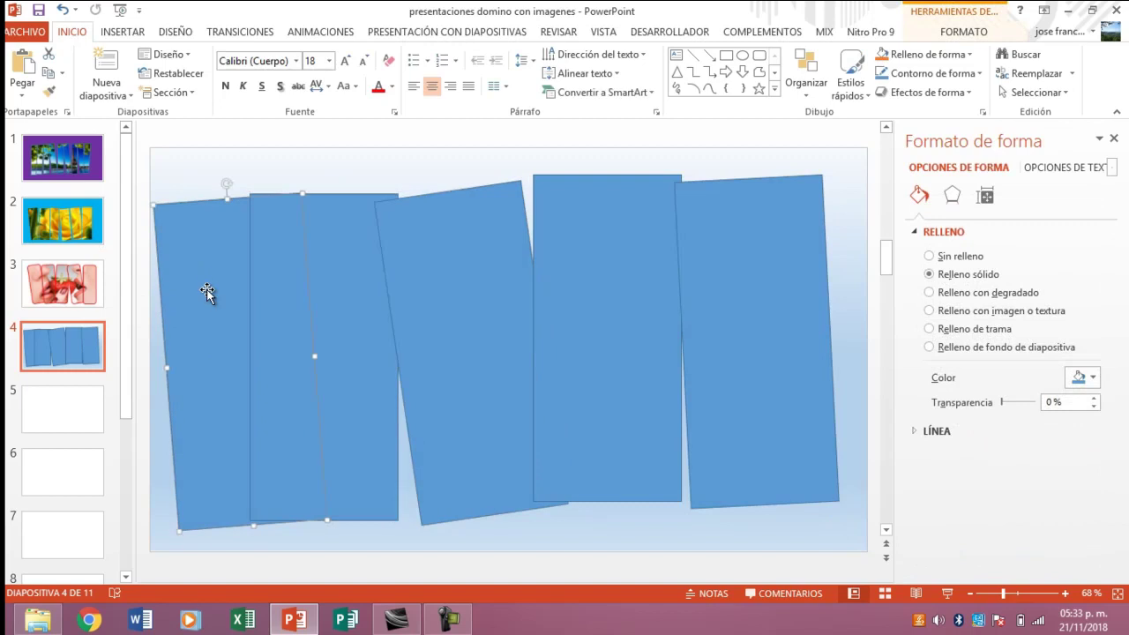
pyautogui.moveTo(206, 285); pyautogui.dragTo(216, 283)
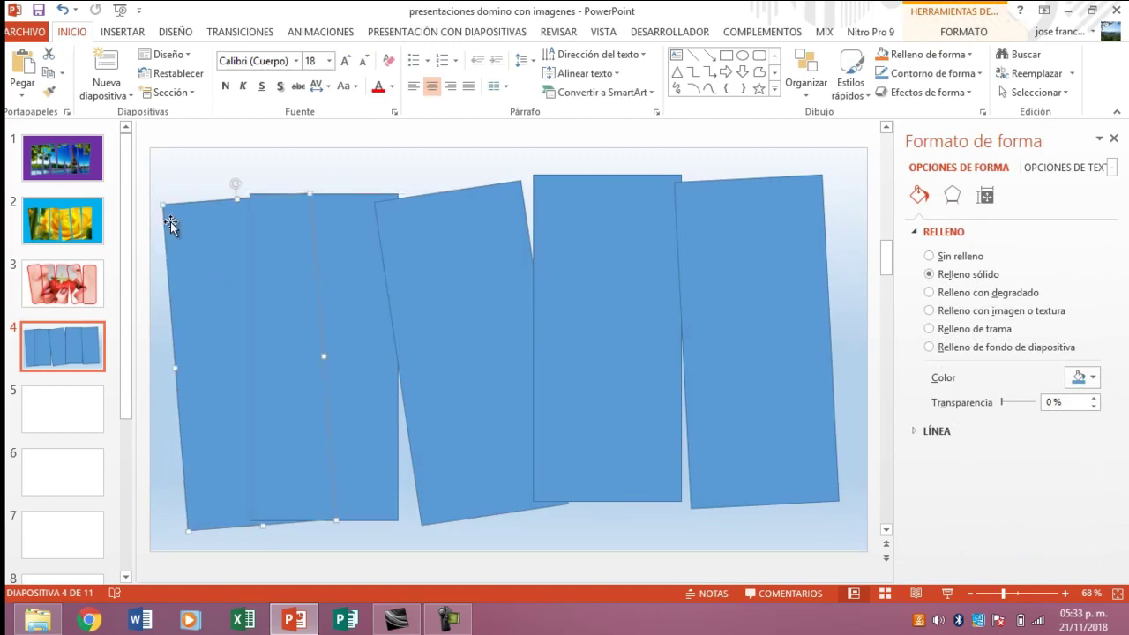
pyautogui.click(159, 165)
pyautogui.moveTo(155, 176)
pyautogui.mouseDown()
pyautogui.moveTo(218, 466)
pyautogui.moveTo(618, 529)
pyautogui.moveTo(846, 538)
pyautogui.mouseUp()
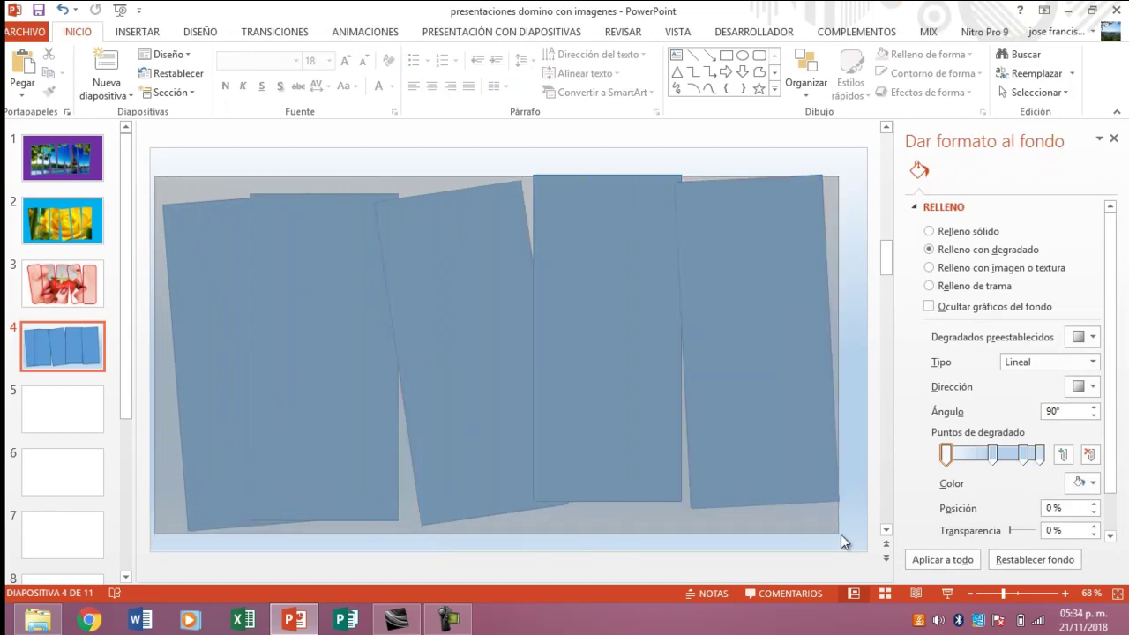
pyautogui.moveTo(846, 531); pyautogui.dragTo(847, 526)
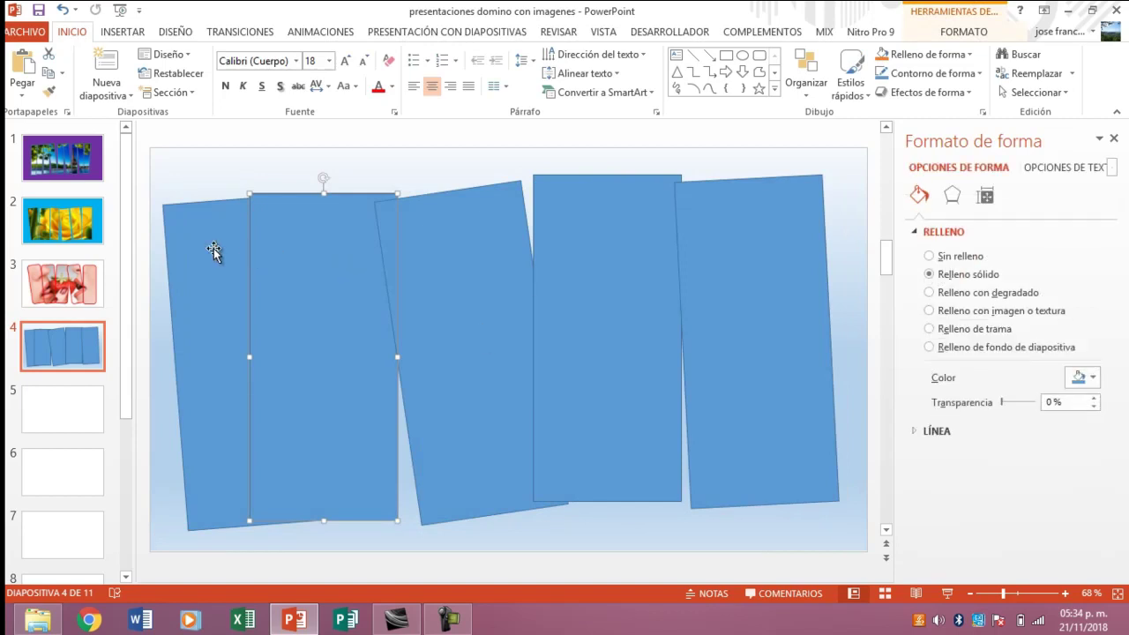
pyautogui.moveTo(160, 165); pyautogui.dragTo(199, 500)
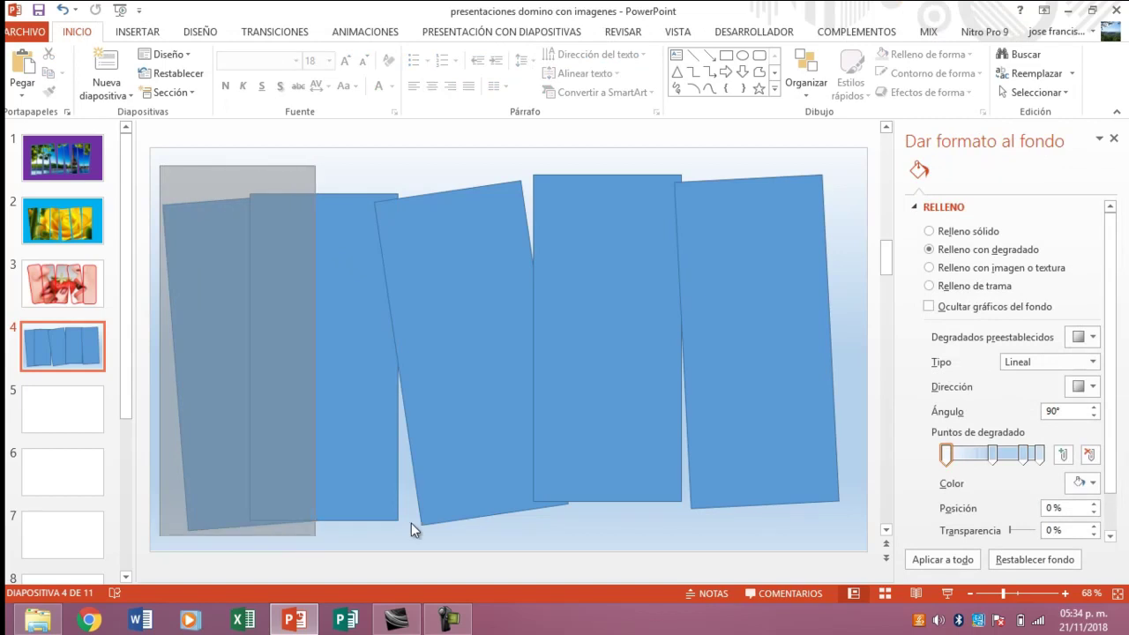
pyautogui.moveTo(200, 500)
pyautogui.mouseDown()
pyautogui.moveTo(756, 530)
pyautogui.moveTo(862, 547)
pyautogui.mouseUp()
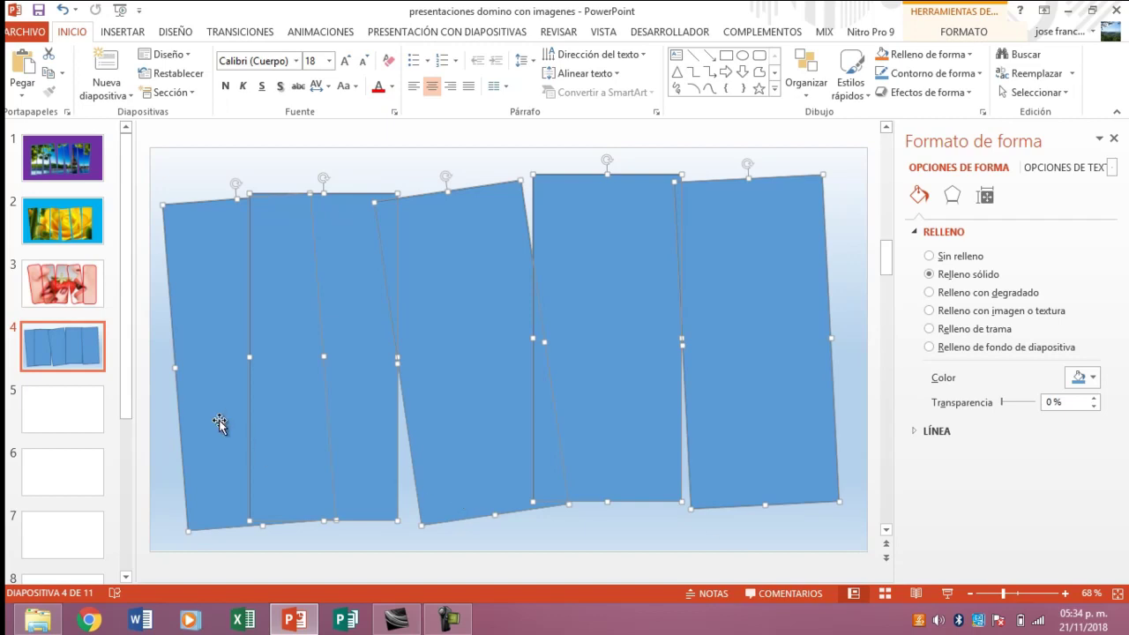
# Step: Select all five rectangles and group them into one 16.57 cm by 30.98 cm object
pyautogui.click(203, 179)
pyautogui.click(209, 244)
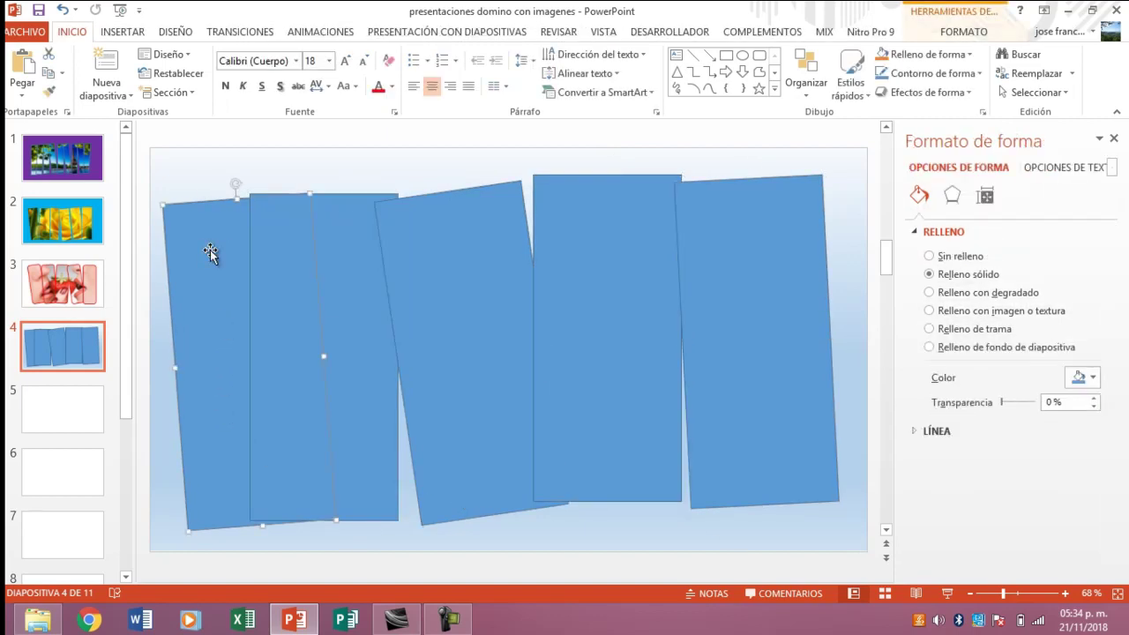
pyautogui.keyDown('shift'); pyautogui.click(336, 290); pyautogui.keyUp('shift')
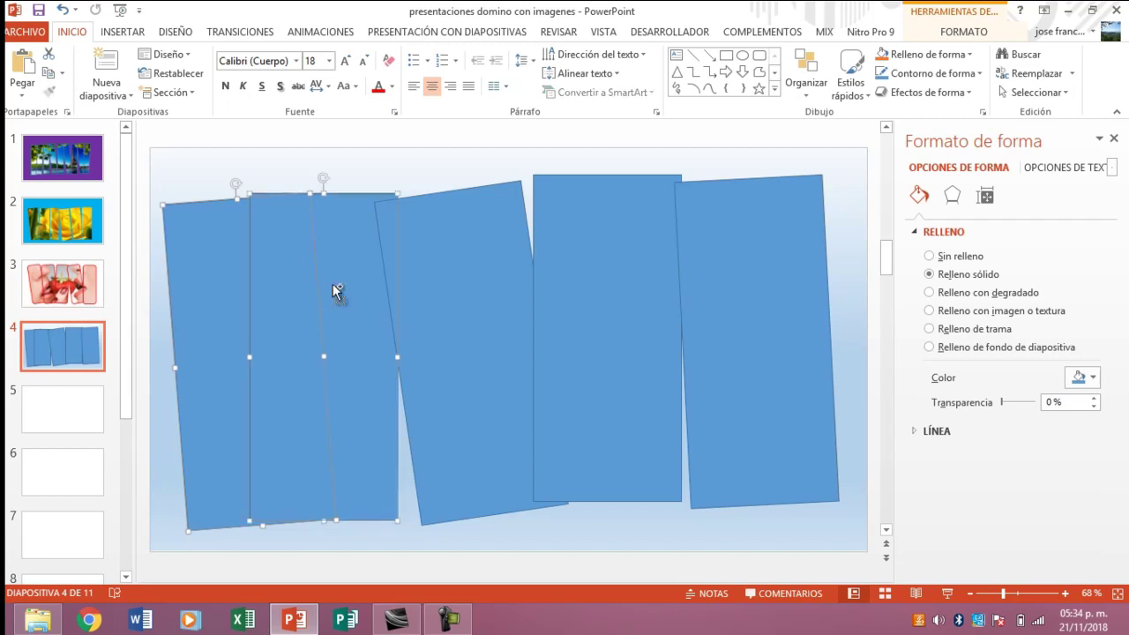
pyautogui.keyDown('shift'); pyautogui.click(439, 304); pyautogui.keyUp('shift')
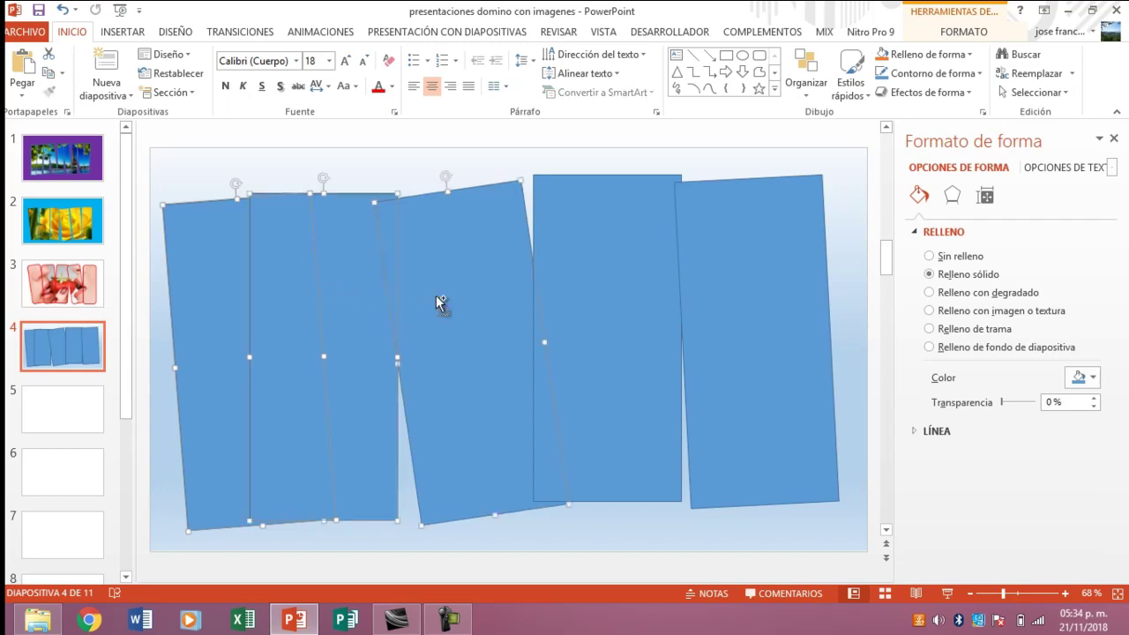
pyautogui.keyDown('shift'); pyautogui.click(585, 325); pyautogui.keyUp('shift')
pyautogui.keyDown('shift'); pyautogui.click(712, 321); pyautogui.keyUp('shift')
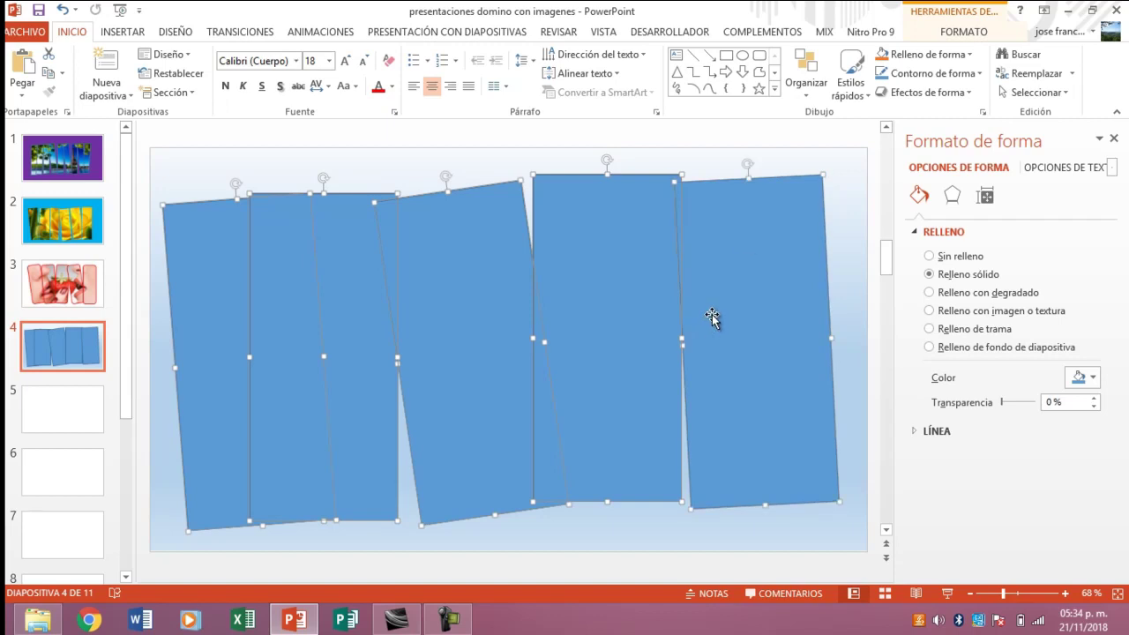
pyautogui.click(964, 32)
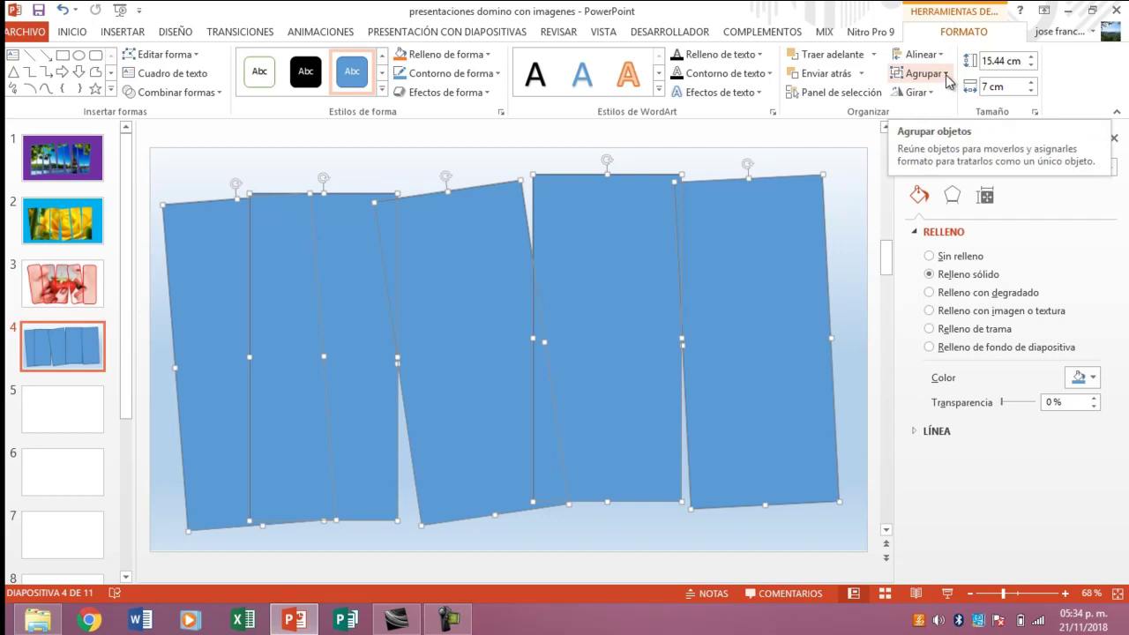
pyautogui.click(946, 75)
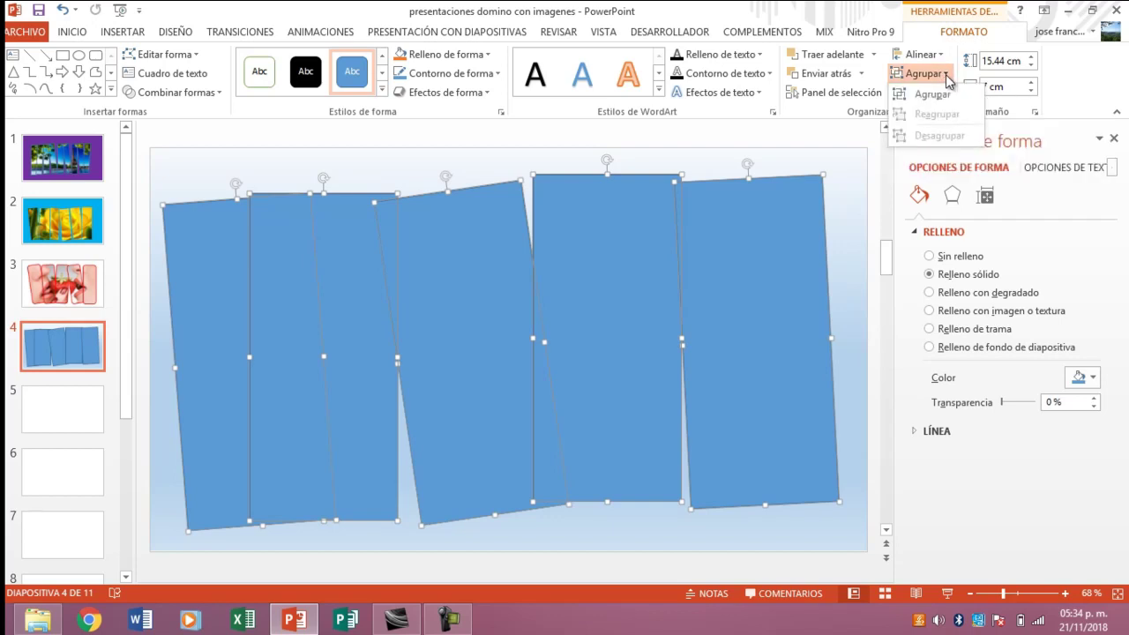
pyautogui.click(933, 94)
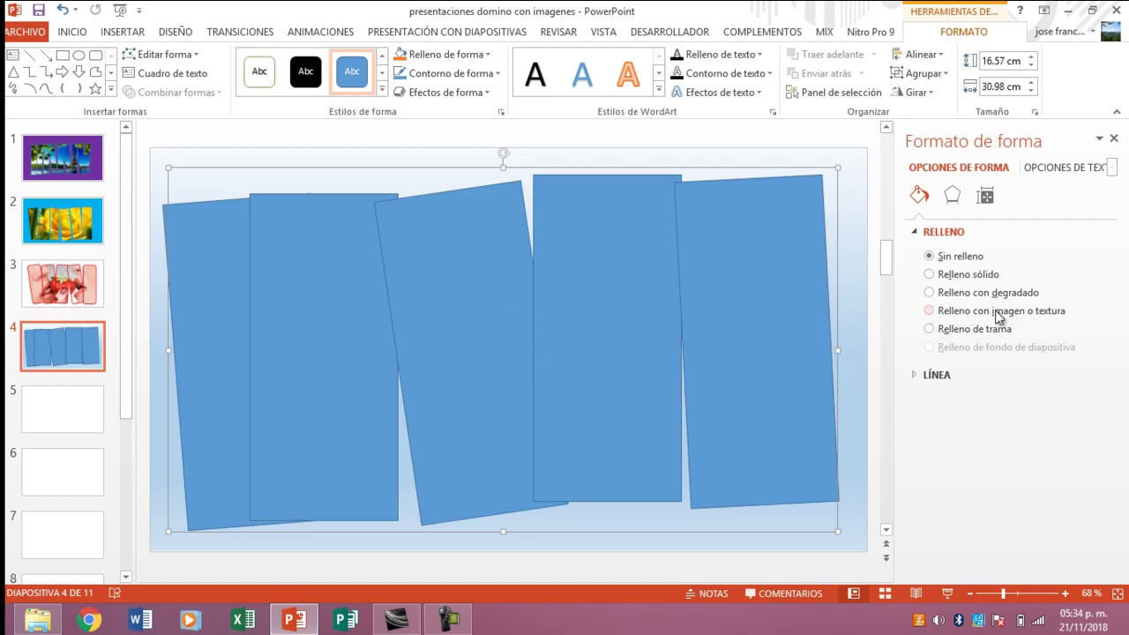
# Step: Fill the grouped rectangles with the Peonies picture from the wallpapers folder
pyautogui.click(931, 312)
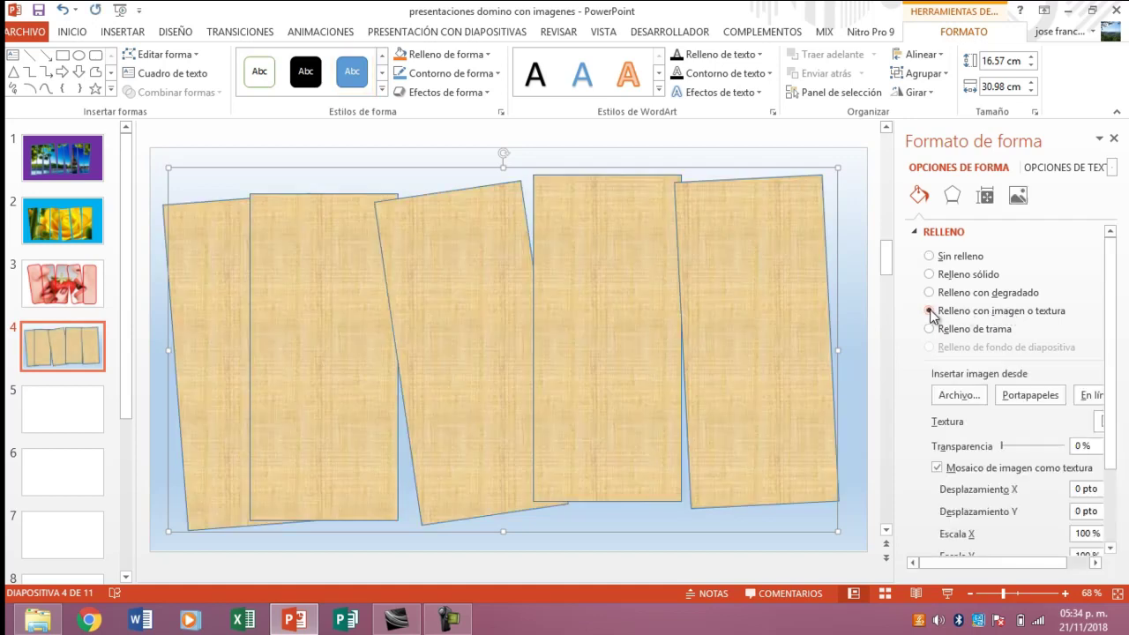
pyautogui.click(972, 397)
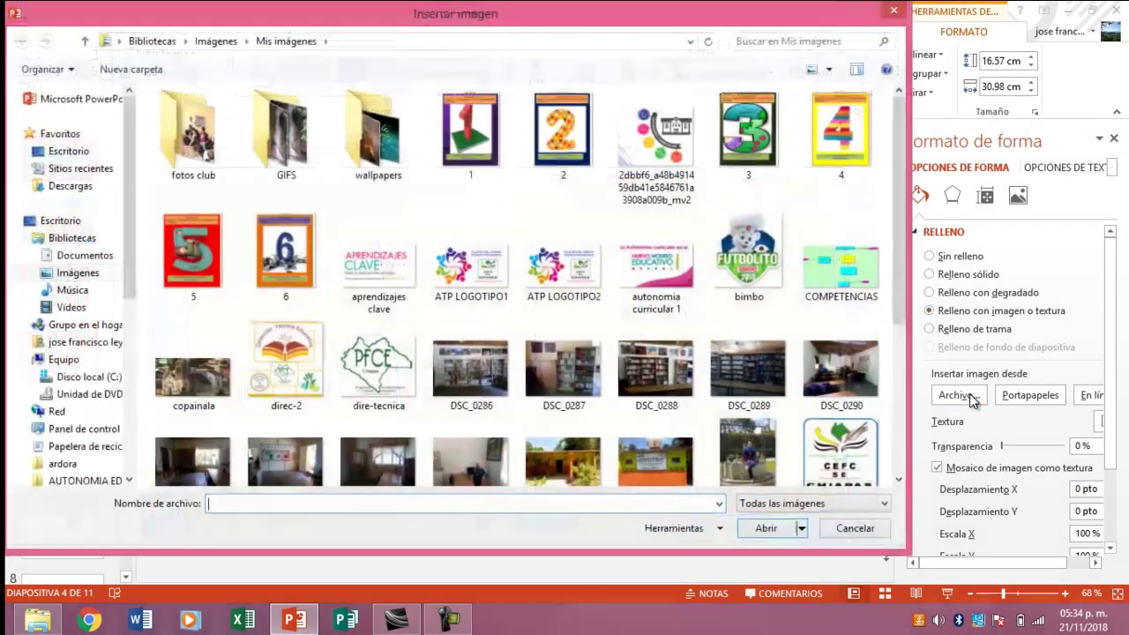
pyautogui.doubleClick(379, 141)
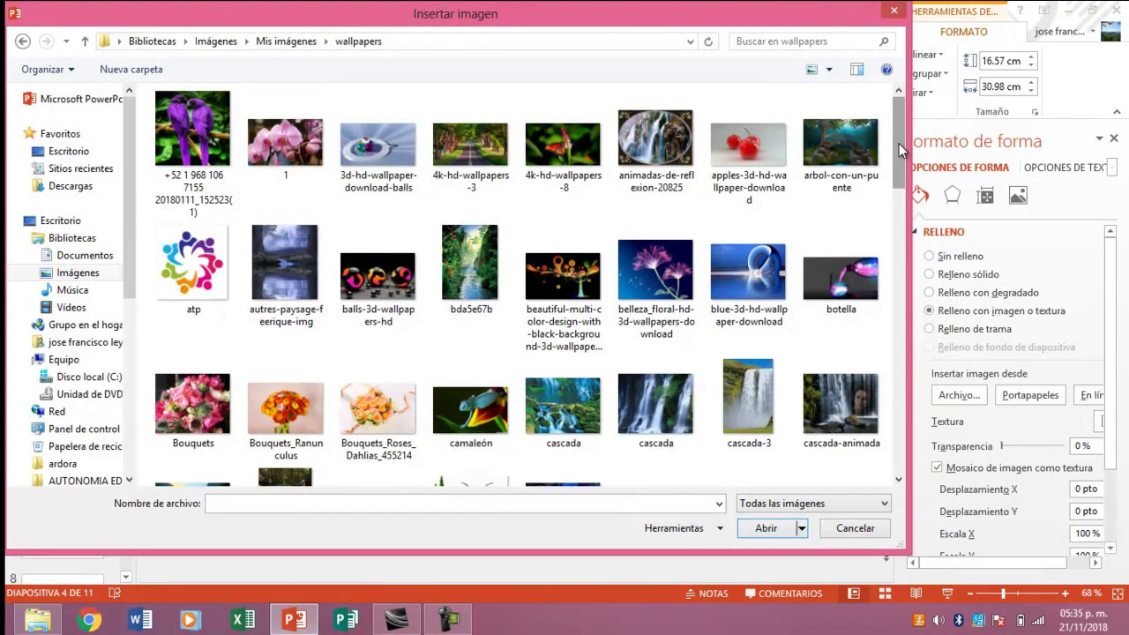
pyautogui.moveTo(899, 143); pyautogui.dragTo(909, 351)
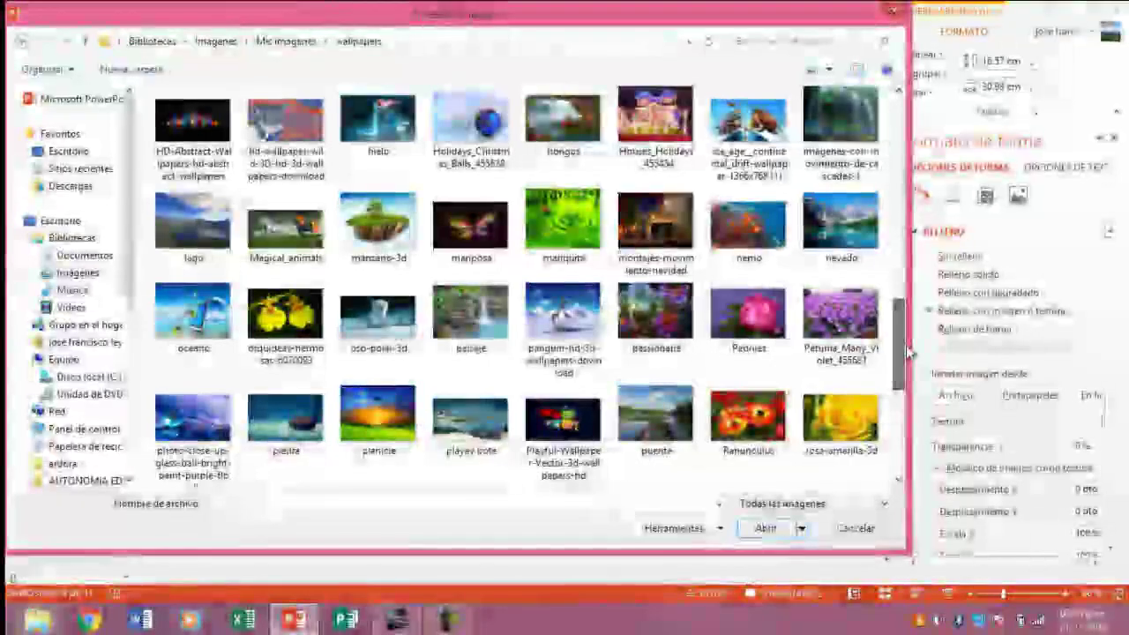
pyautogui.click(745, 325)
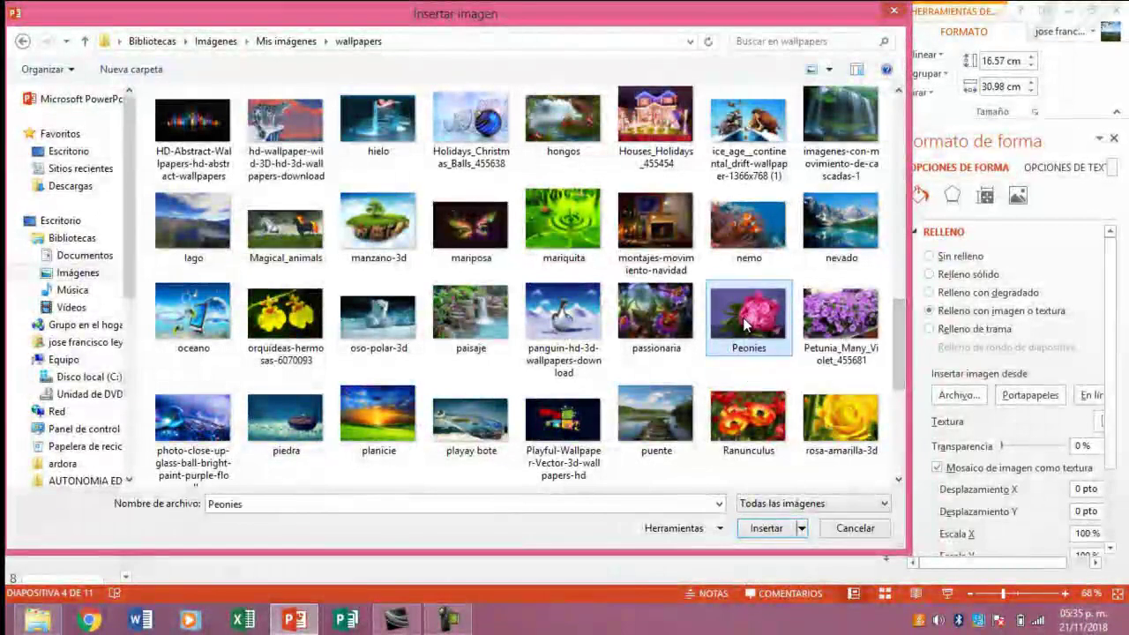
pyautogui.click(765, 527)
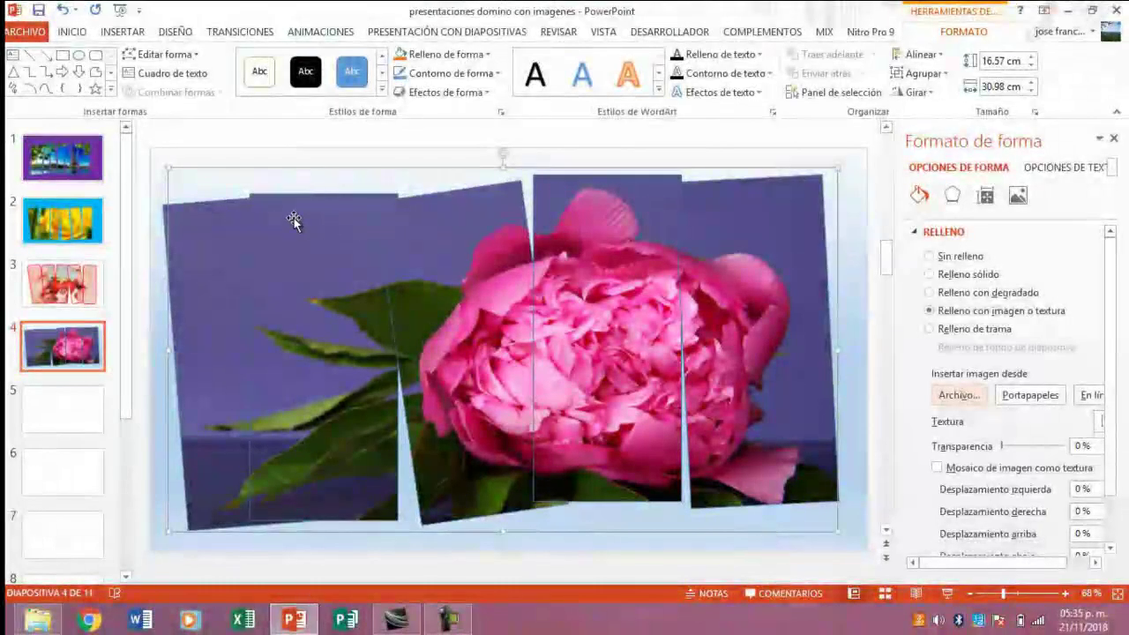
# Step: Set the shape outline colour of the photo strips to Amarillo (yellow)
pyautogui.click(496, 74)
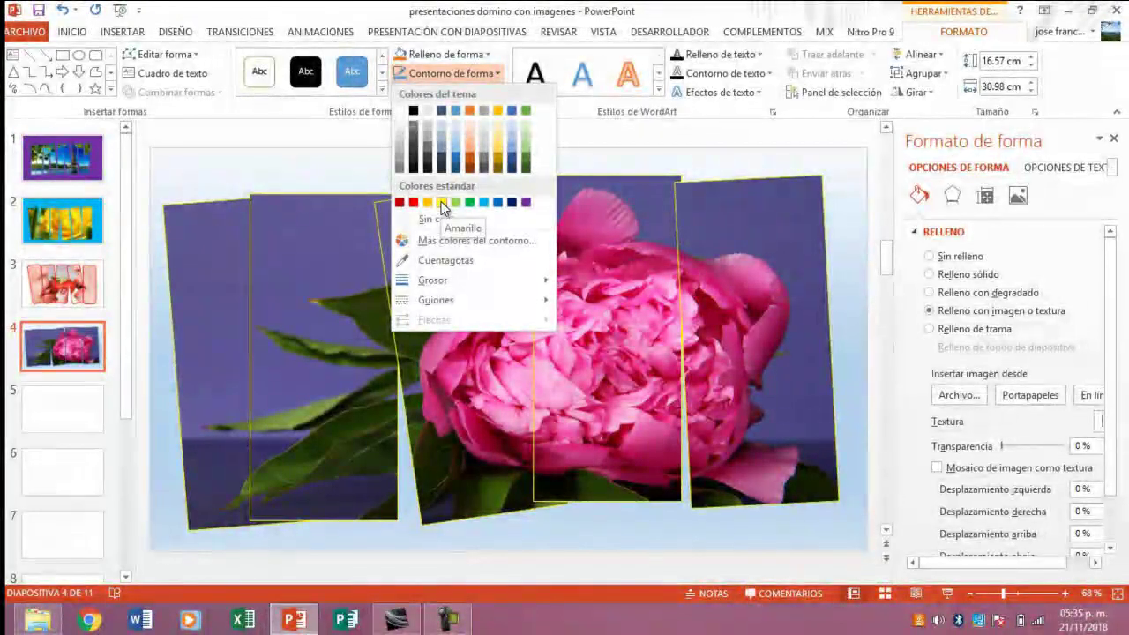
pyautogui.click(442, 206)
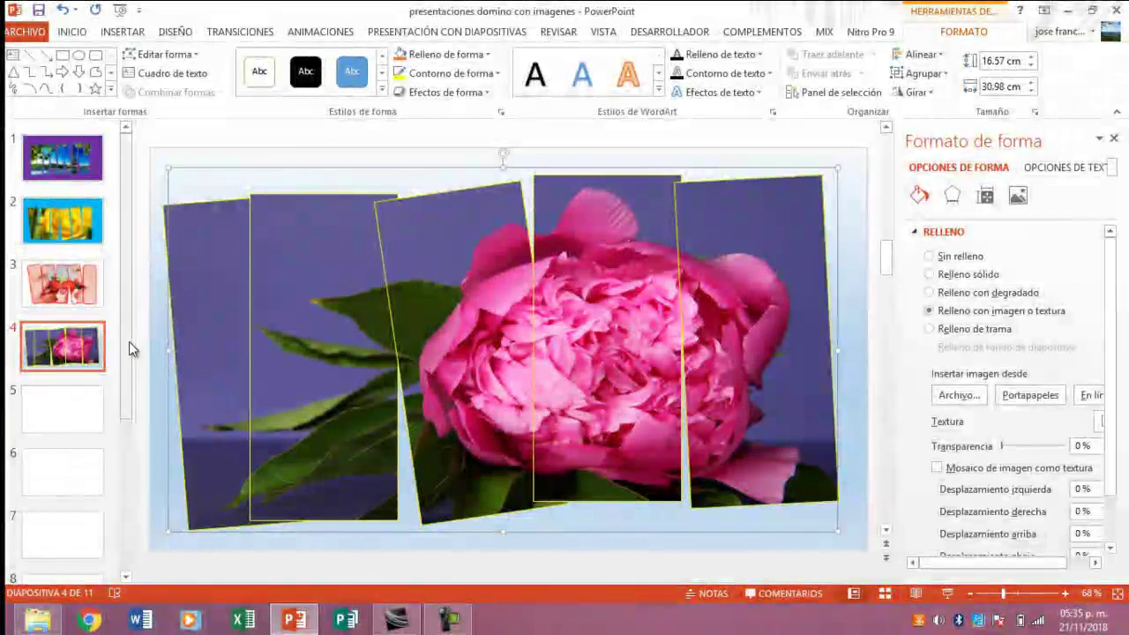
# Step: Run the full-screen slideshow from slide 1 through to the yellow-outlined Peonies collage
pyautogui.click(71, 150)
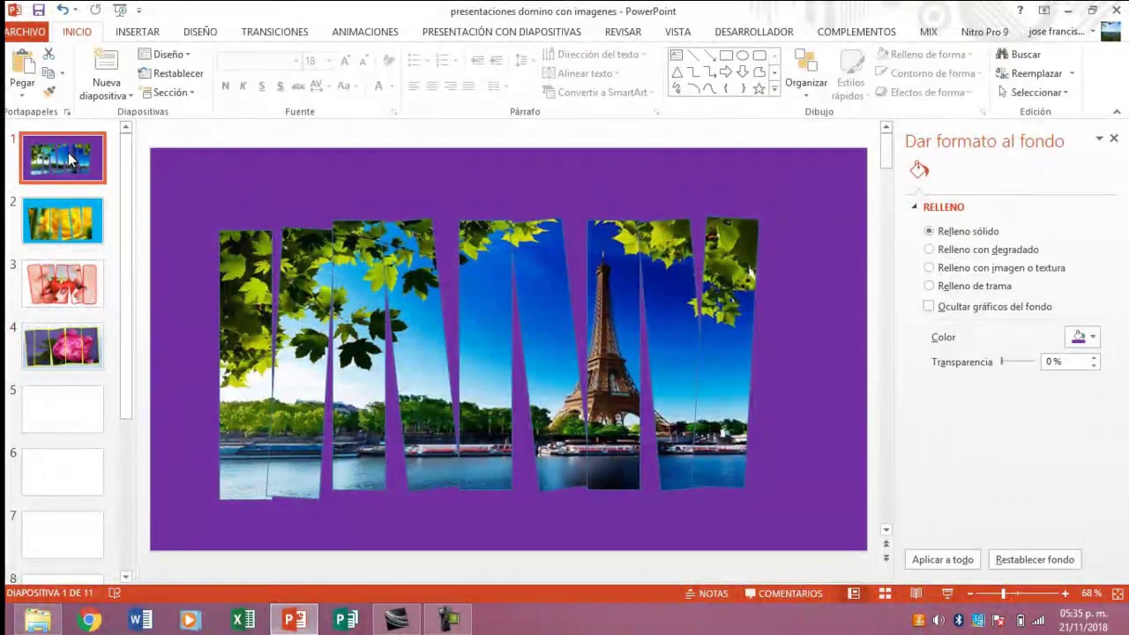
pyautogui.press('Down')
pyautogui.press('Down')
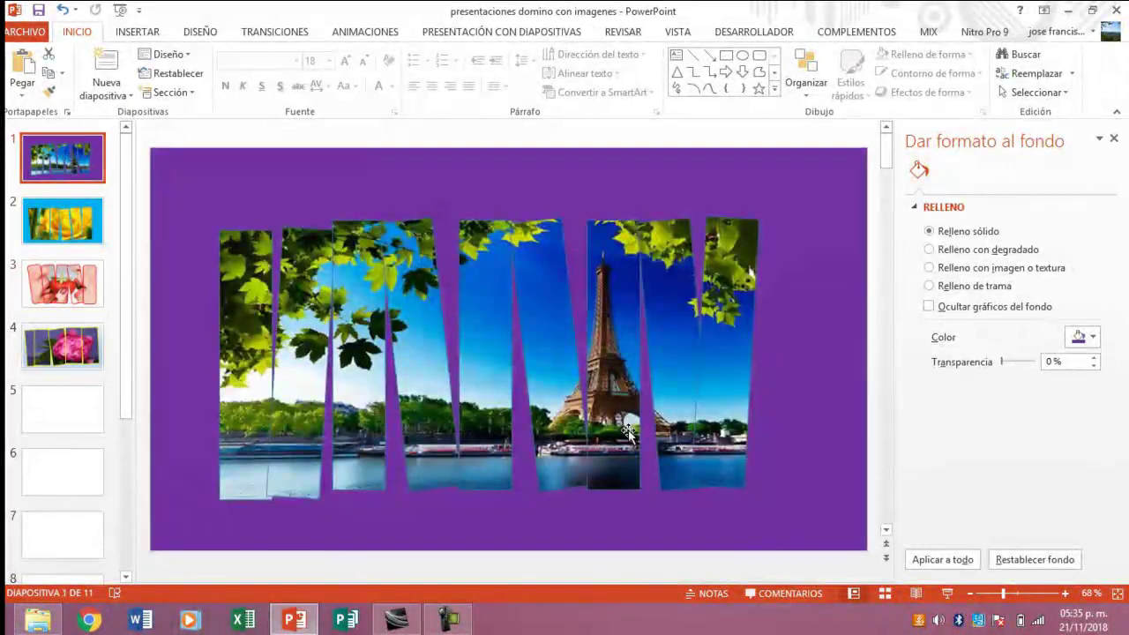
pyautogui.click(948, 595)
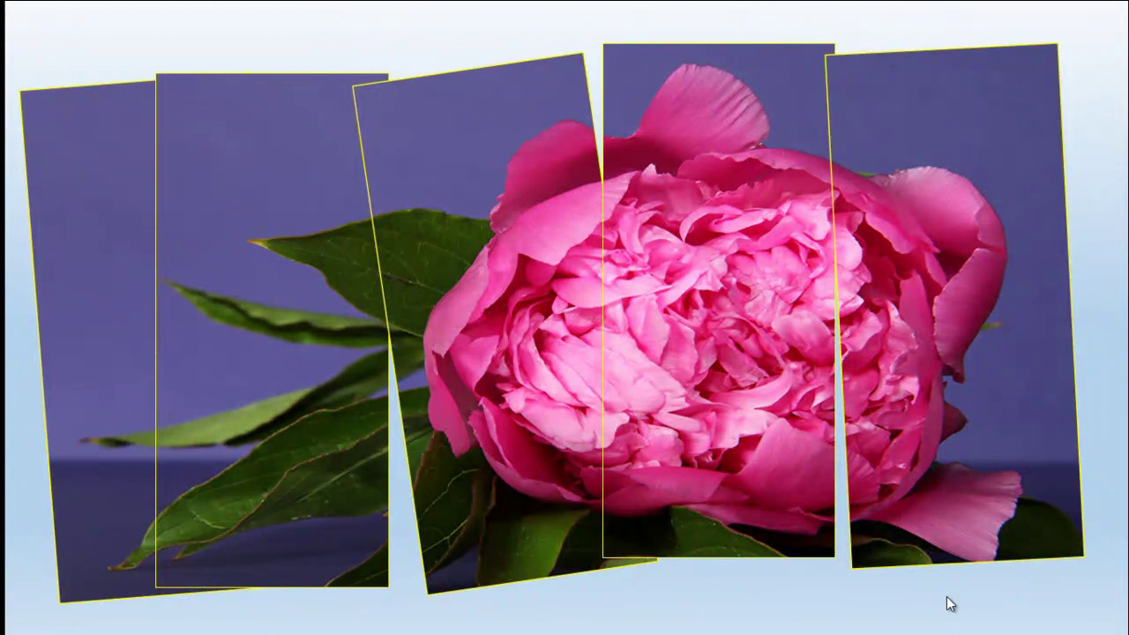
# Step: Exit the slideshow to return to slide 4's Peonies domino collage in normal view
pyautogui.press('Escape')
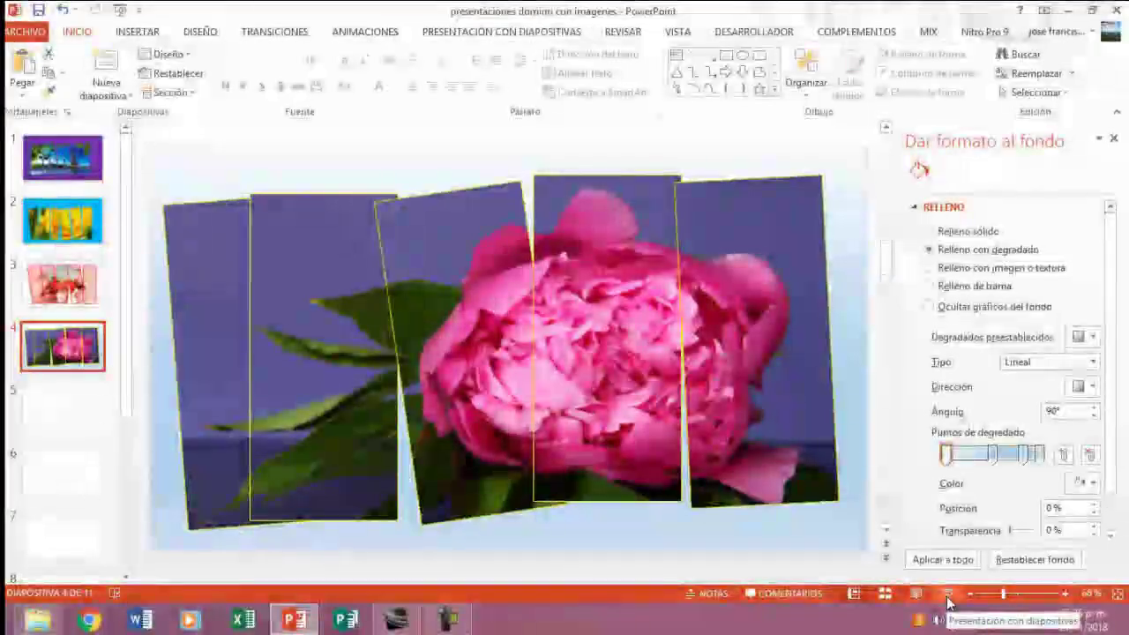